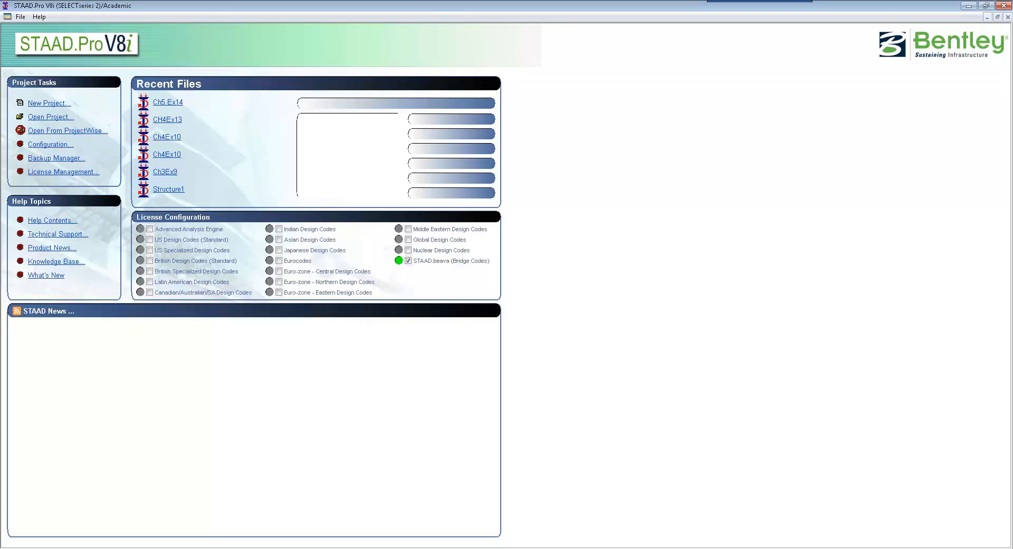
Create a new Plane project named Ch5Ex14 in the Ch5 folder, using foot and KiloPound units and starting with Add Beam.
left_click(62, 104)
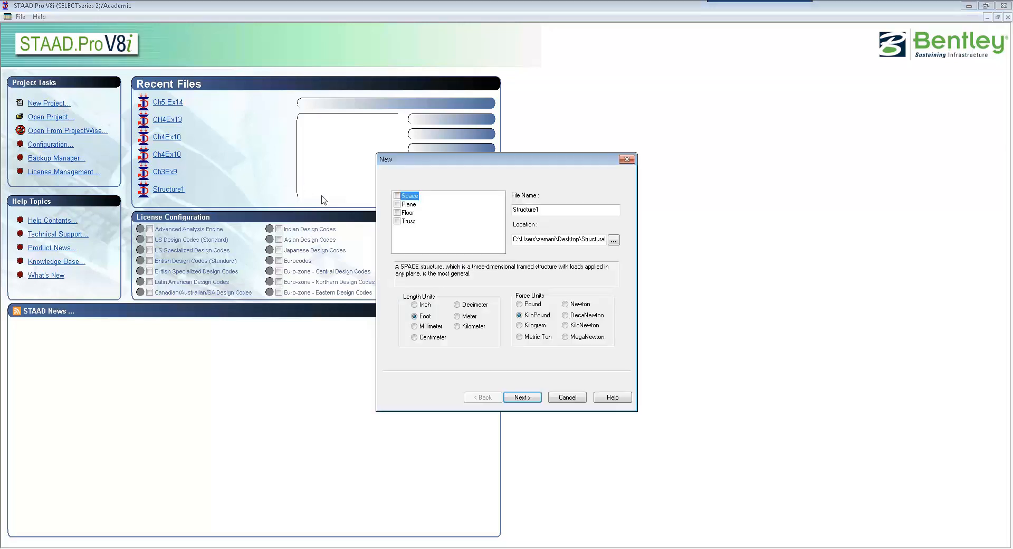
left_click(400, 205)
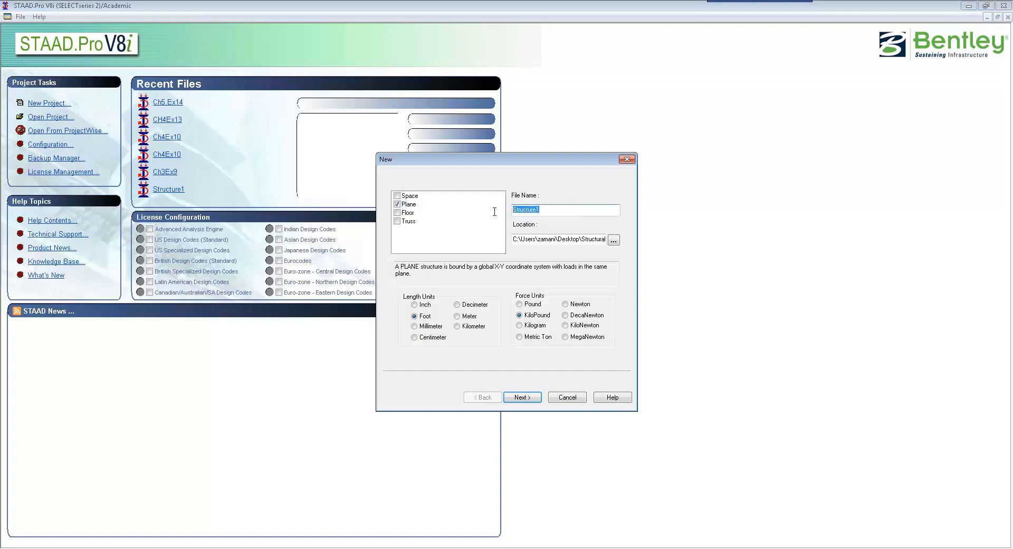
type("Ch5Ex14")
left_click(613, 240)
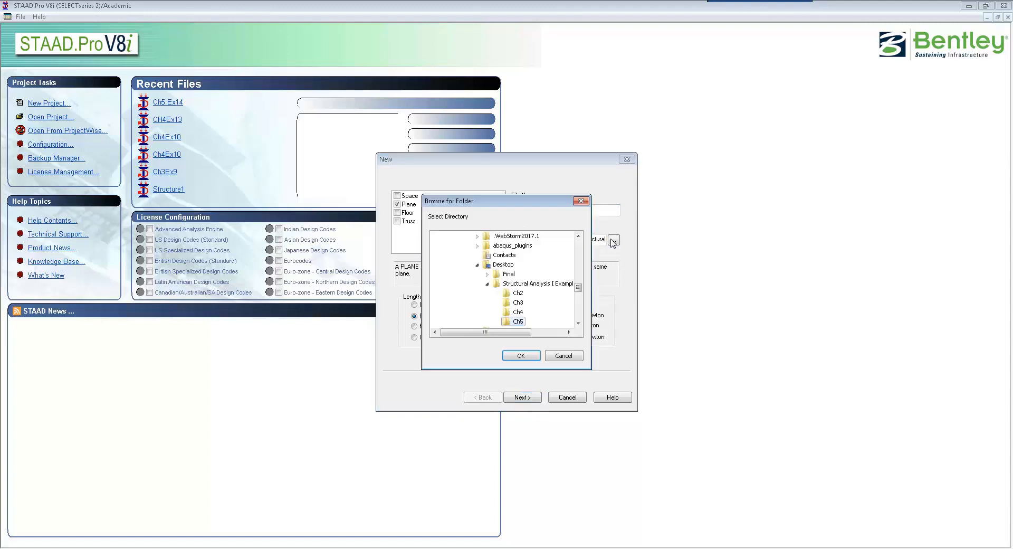
left_click(513, 321)
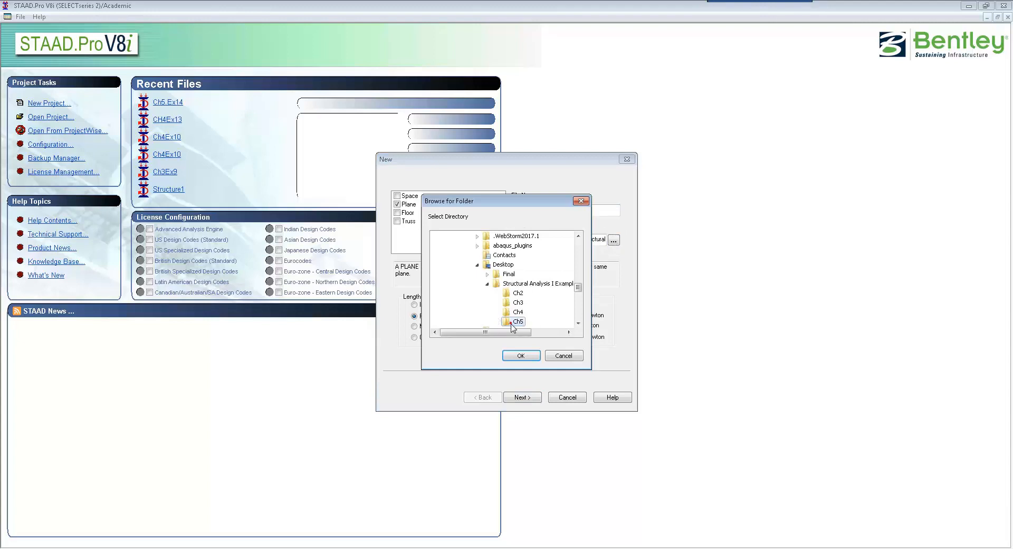
left_click(520, 356)
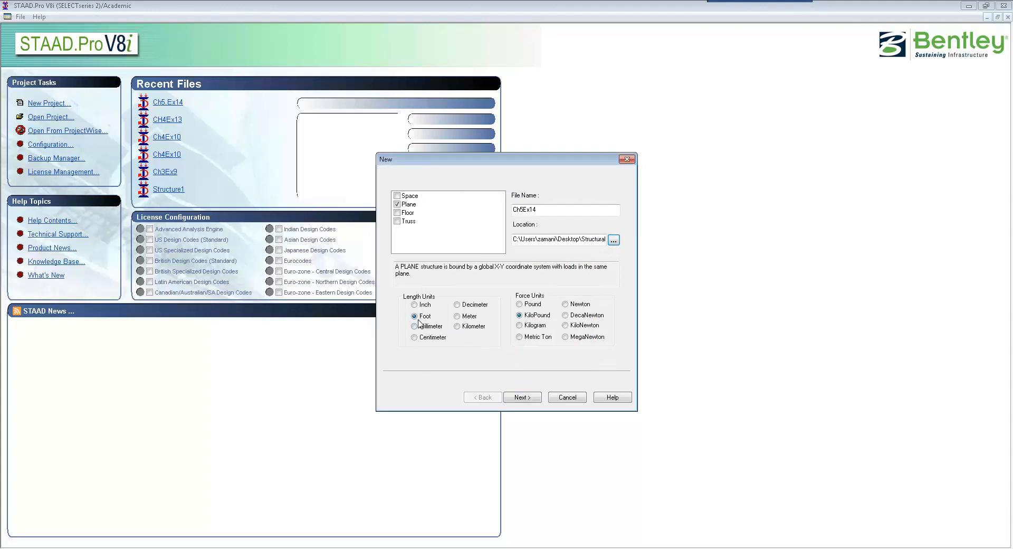
left_click(529, 399)
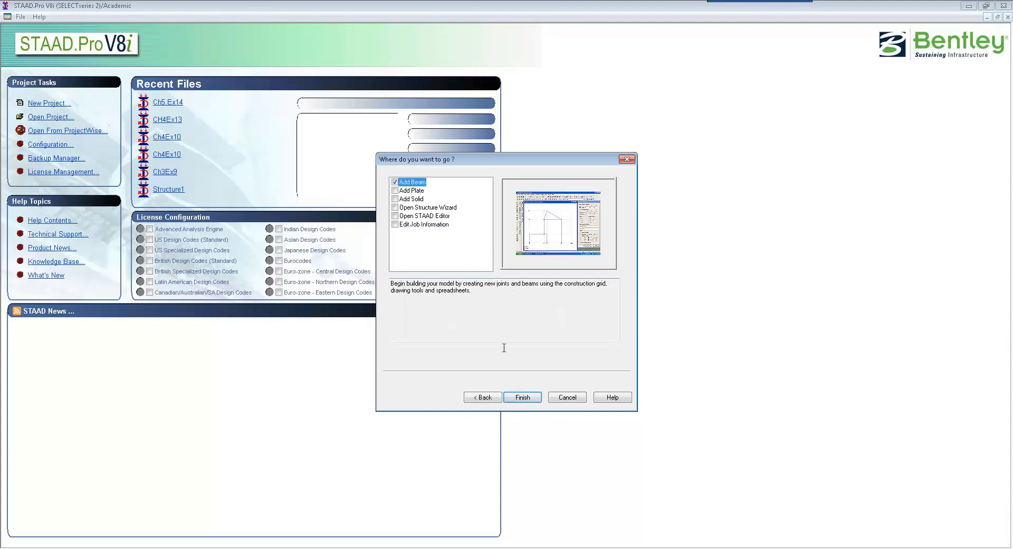
left_click(521, 397)
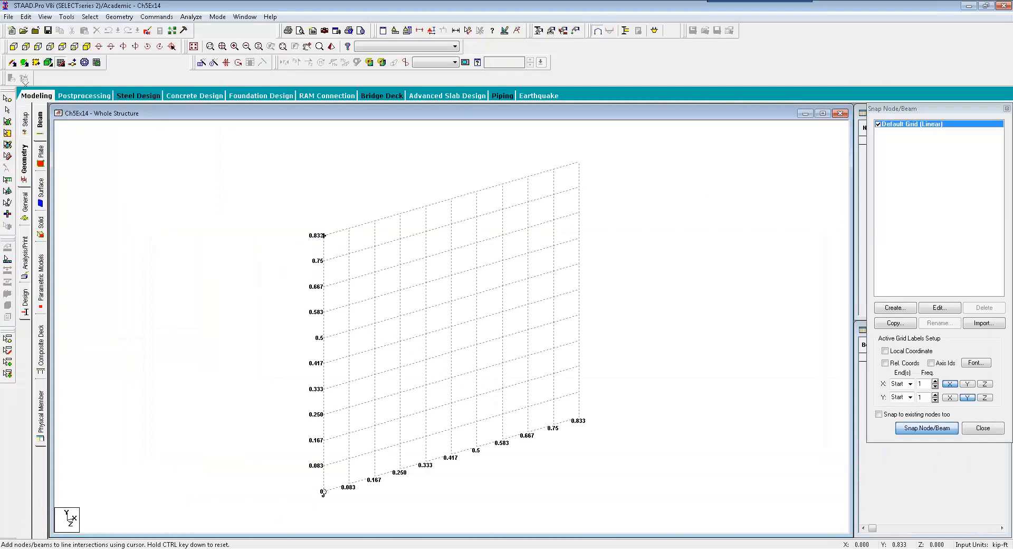
Switch to the front view, dismiss the snap grid, and enter five nodes at X = 0, 6, 12, 18 and 24 ft.
left_click(15, 47)
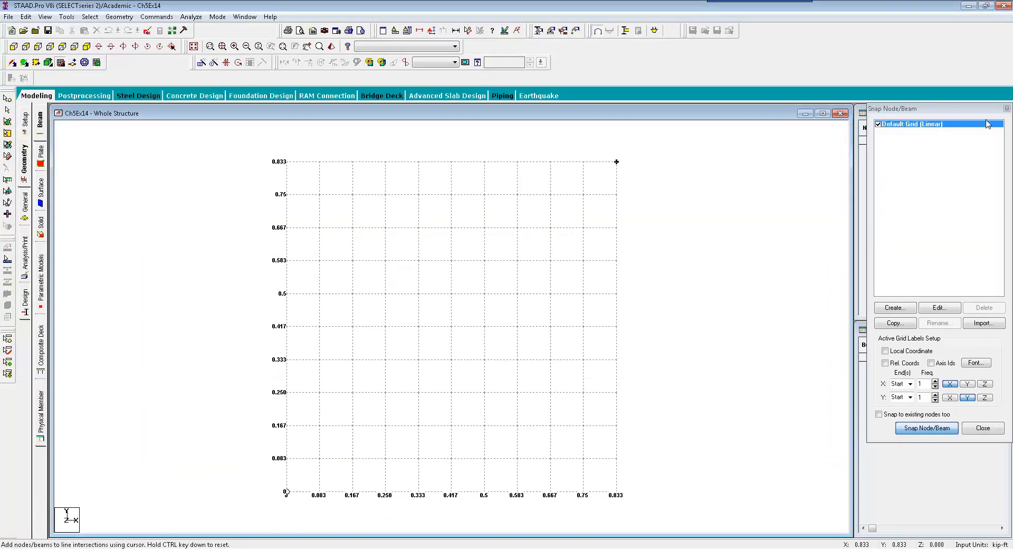
left_click(1007, 108)
left_click(904, 140)
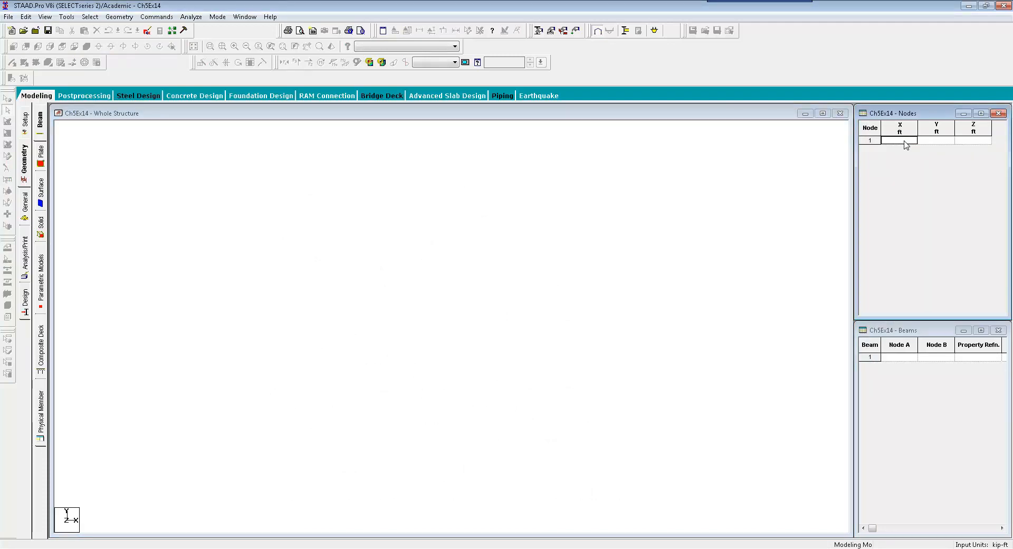
key("Return")
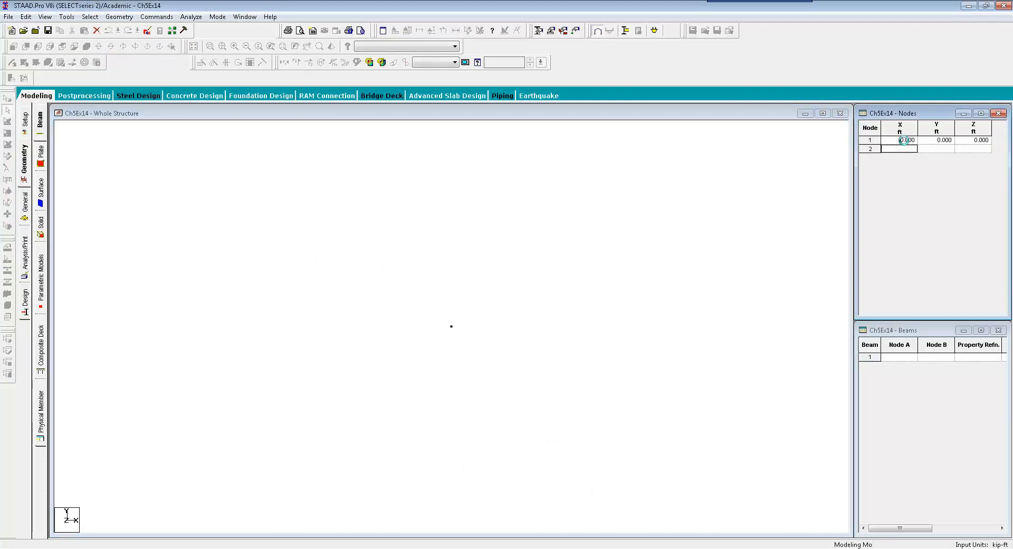
type("6")
key("Return")
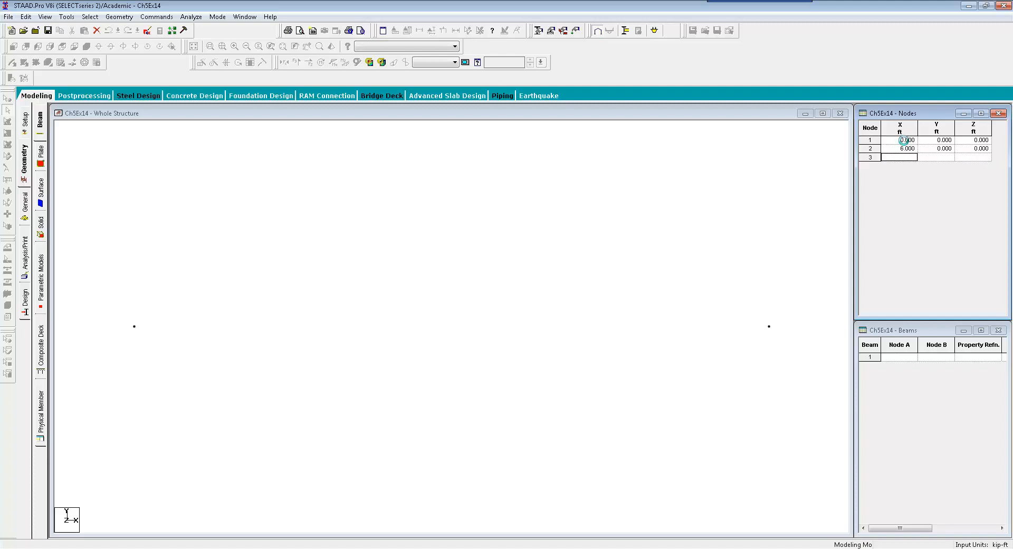
type("12")
key("Return")
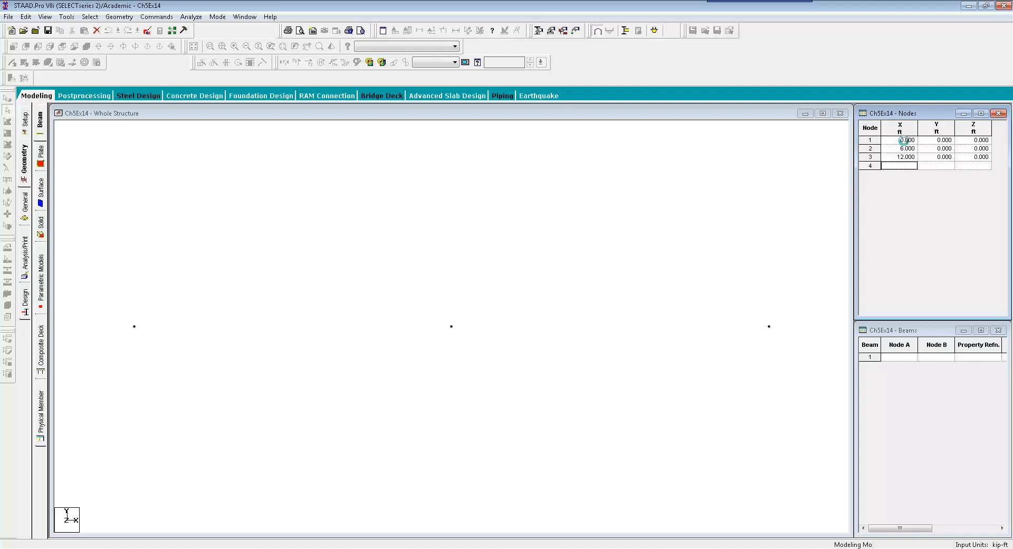
type("18")
key("Return")
type("24")
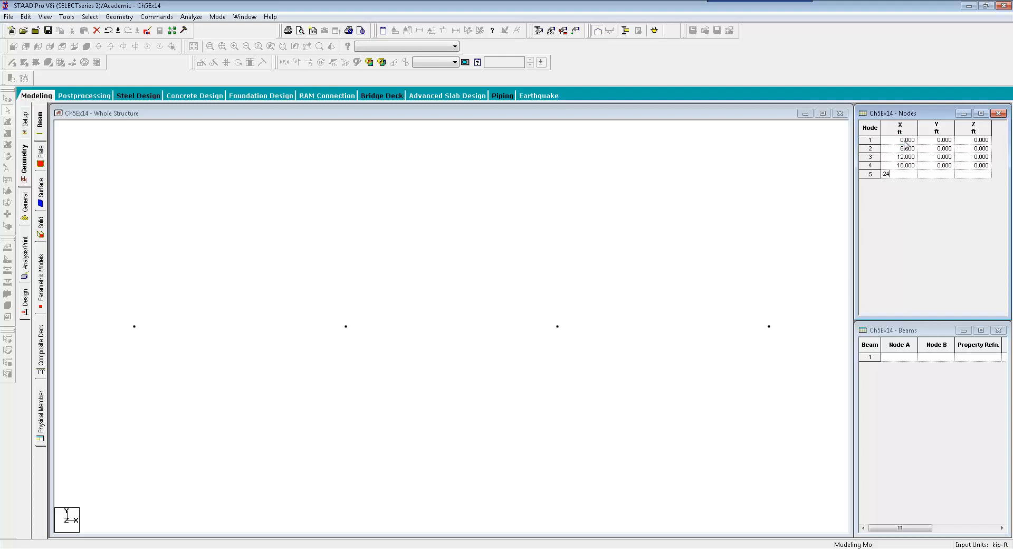
key("Return")
Add beams along the line from the first node to the last, connecting all five nodes.
left_click(369, 290)
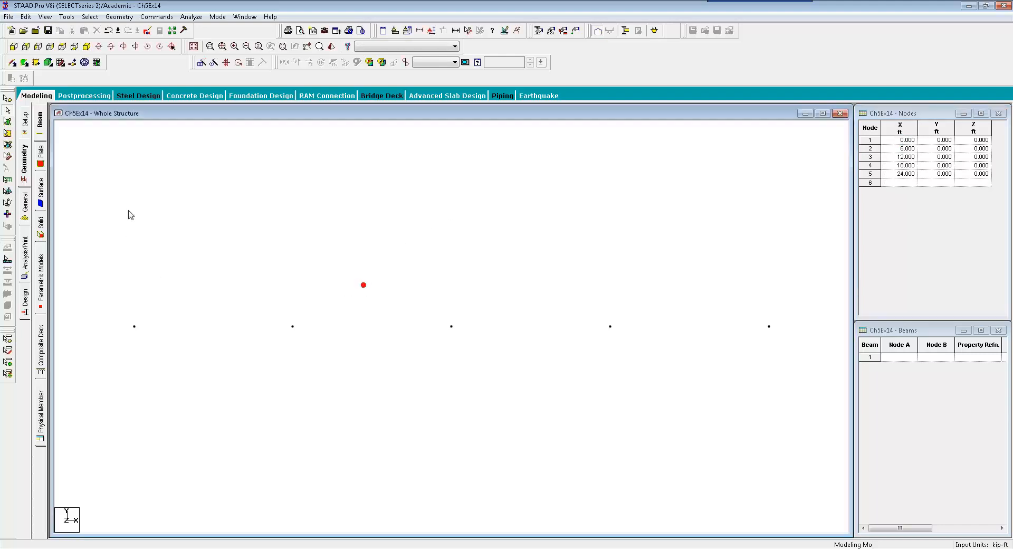
left_click(11, 64)
left_click_drag(135, 326, 768, 325)
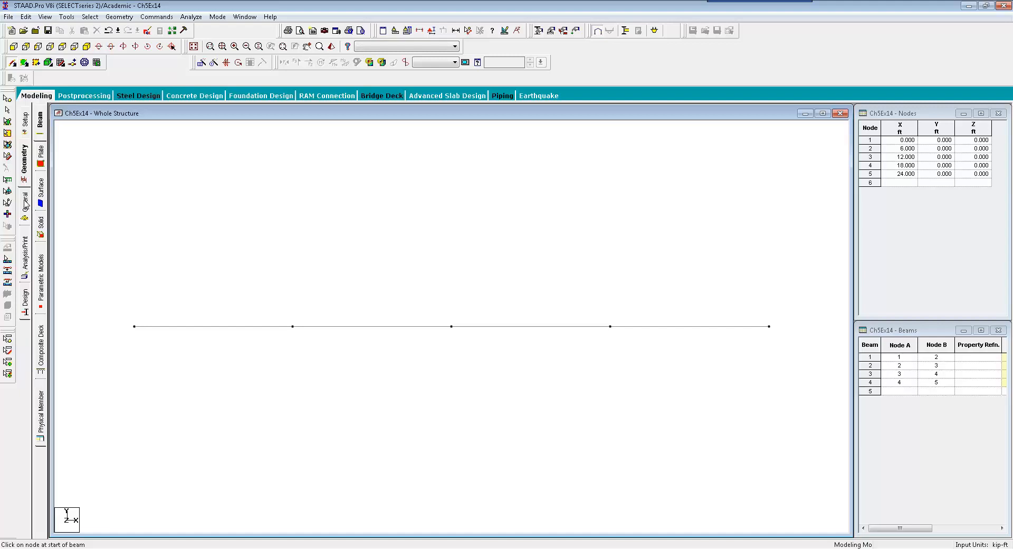
Turn on node number labels for the structure view.
right_click(176, 259)
left_click(200, 378)
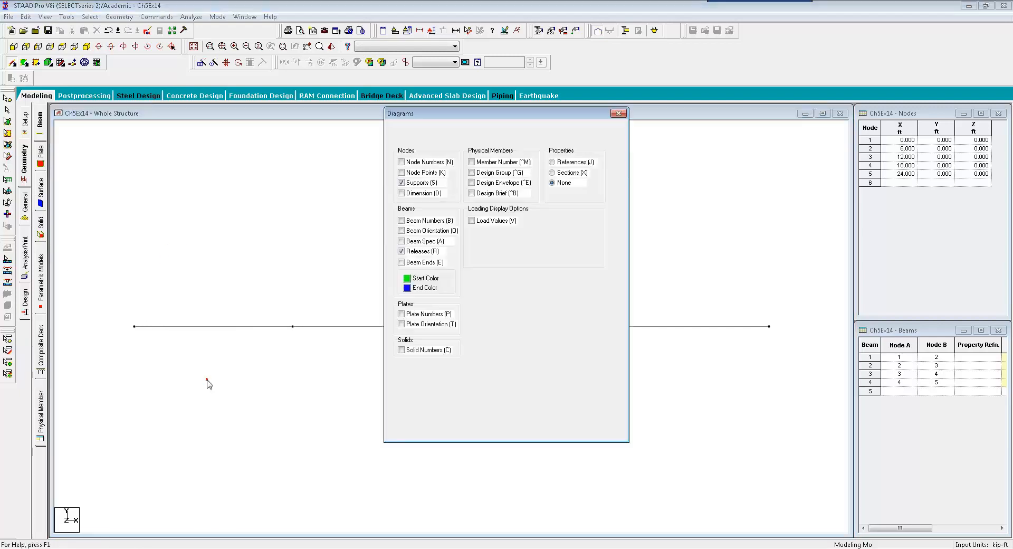
left_click(401, 162)
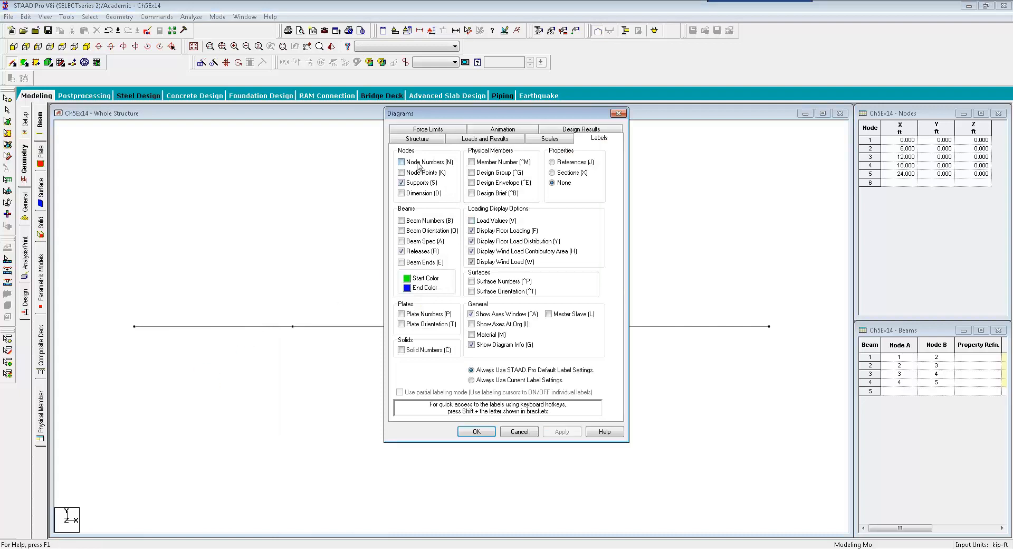
left_click(477, 432)
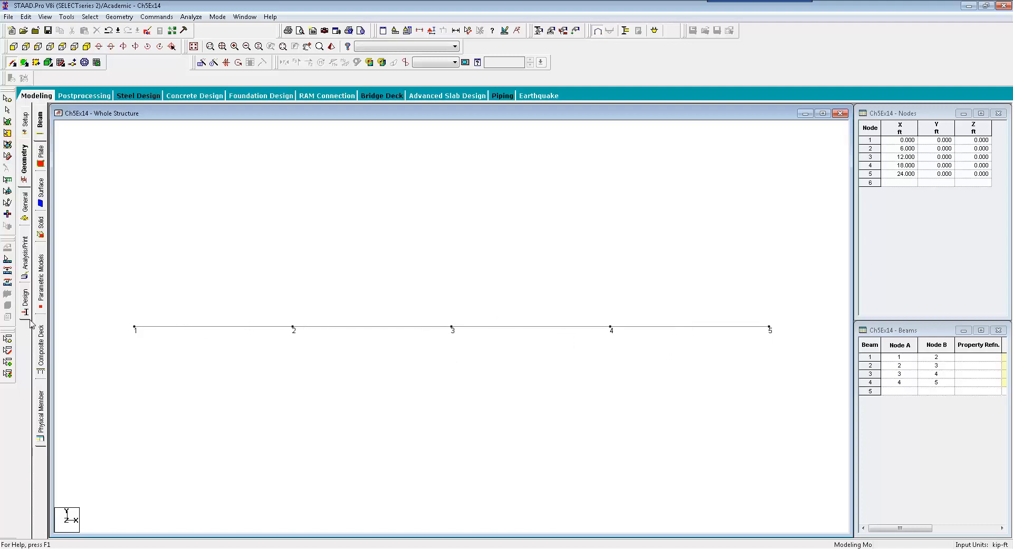
Open the material definitions and set the current input length unit to inch.
left_click(25, 206)
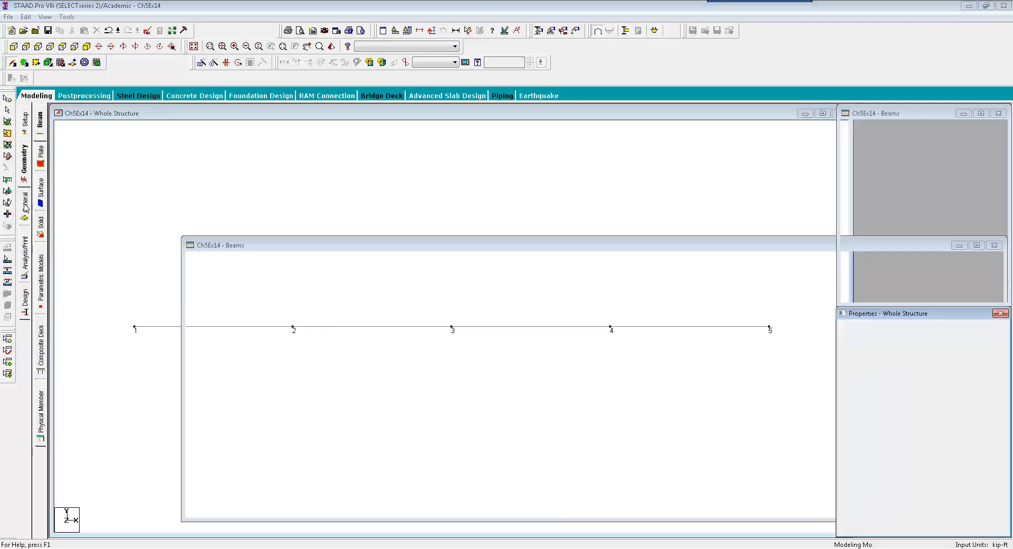
left_click(40, 313)
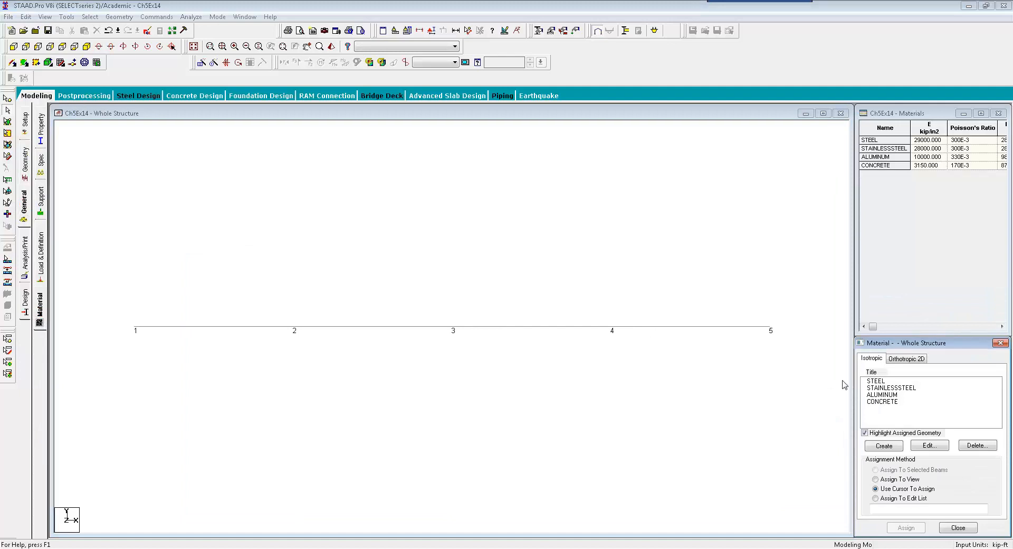
left_click(897, 449)
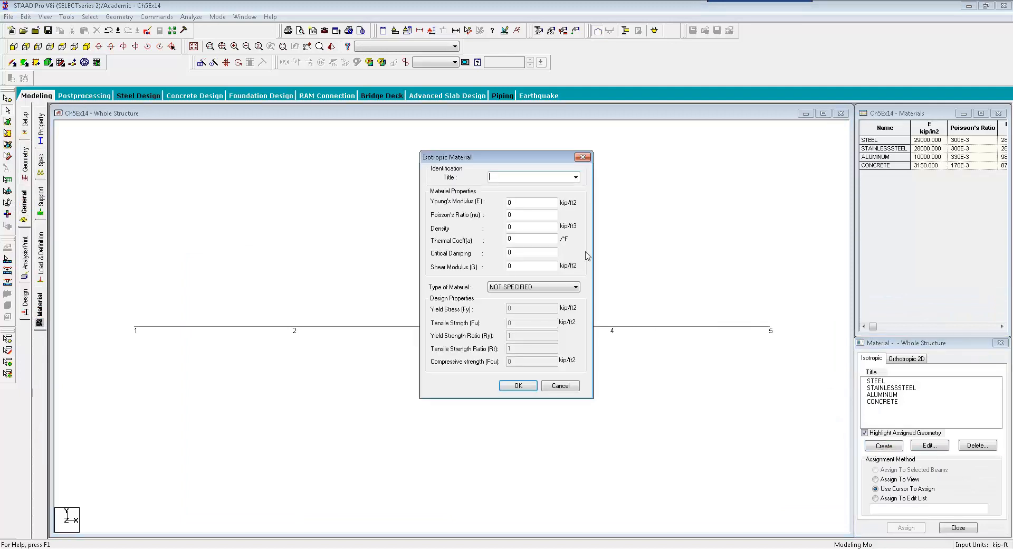
left_click(583, 157)
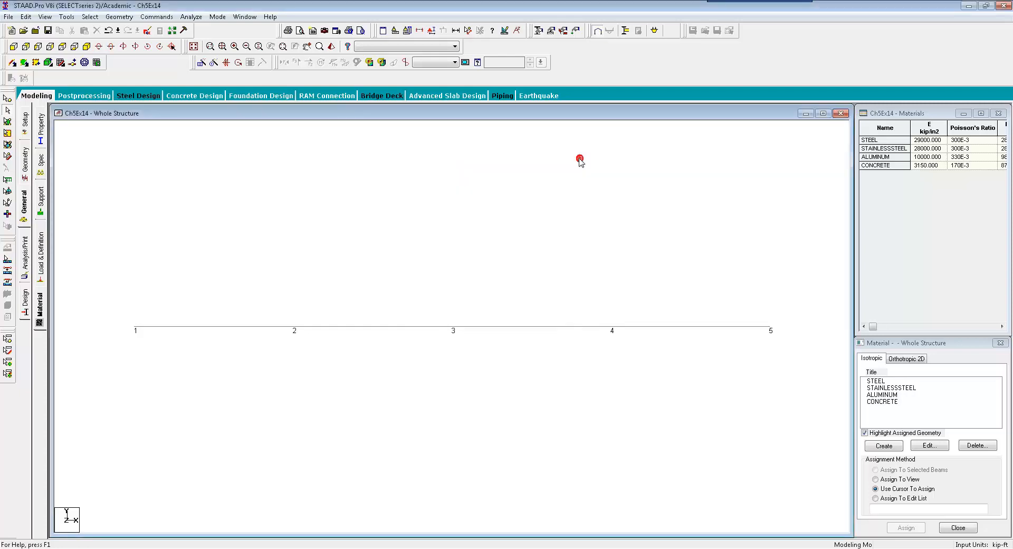
left_click(395, 31)
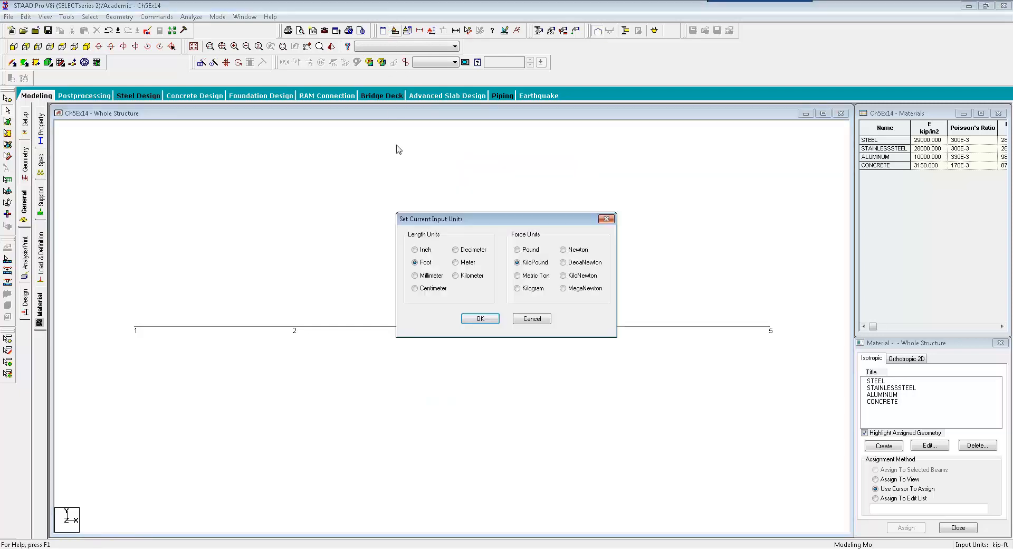
left_click(422, 250)
left_click(478, 318)
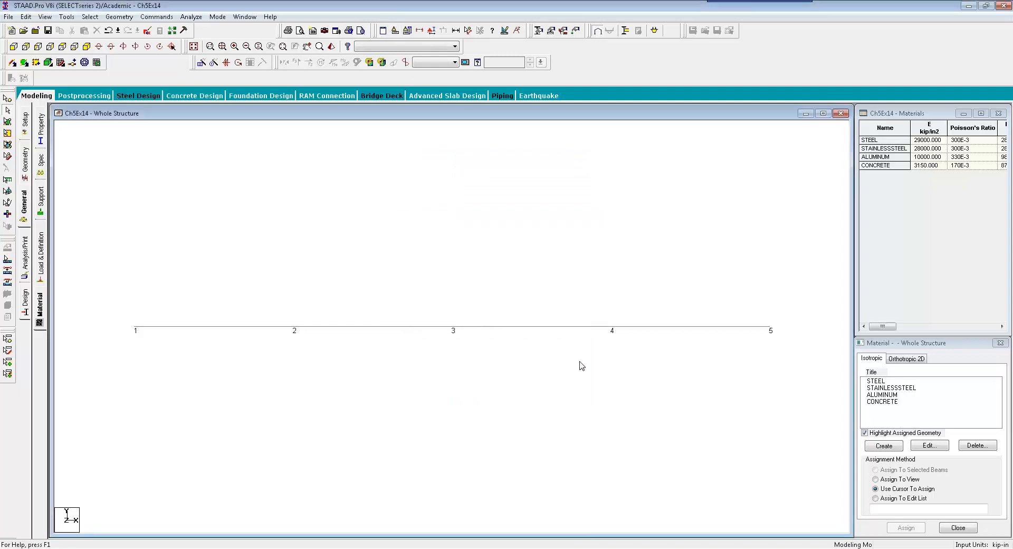
Create an isotropic material titled NEW with a Young's modulus of 5000 kip/in2.
left_click(884, 446)
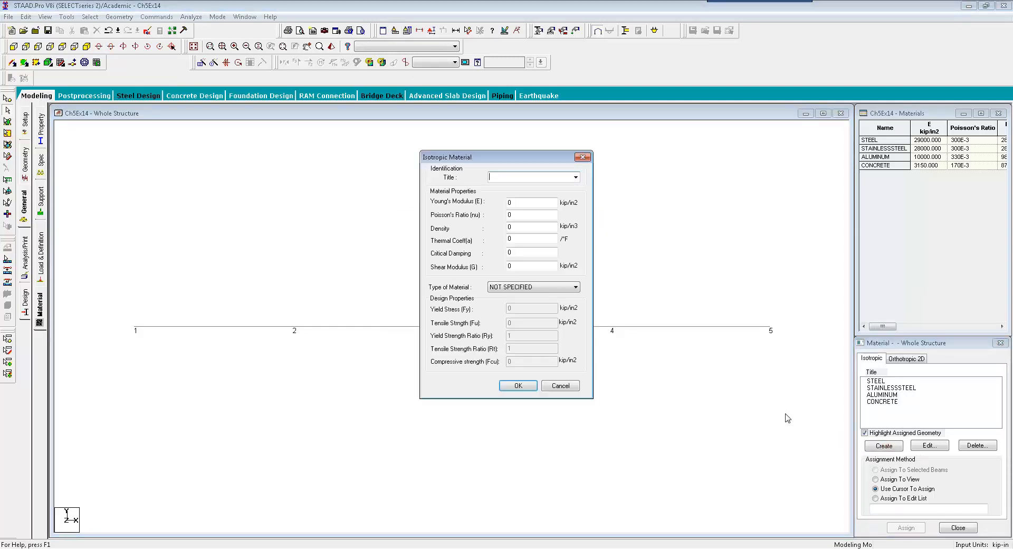
key("Tab")
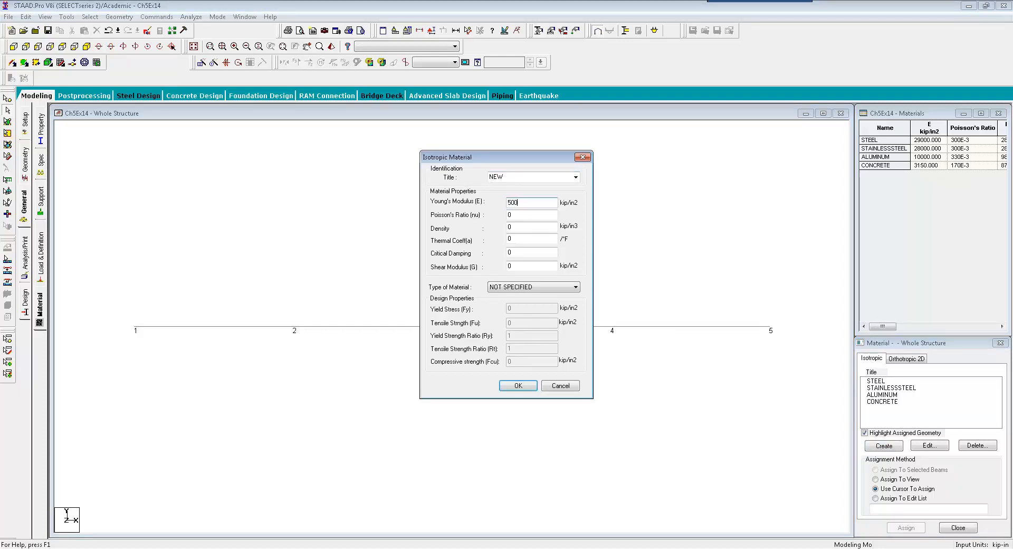
left_click(518, 385)
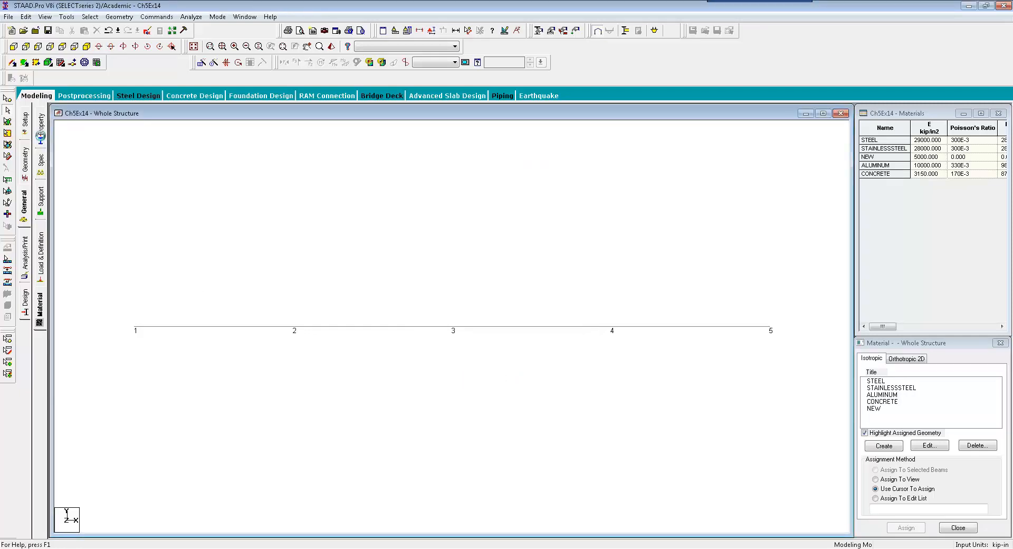
Define a rectangular section with YD 10 in and ZD 96 in, using the material NEW.
left_click(42, 138)
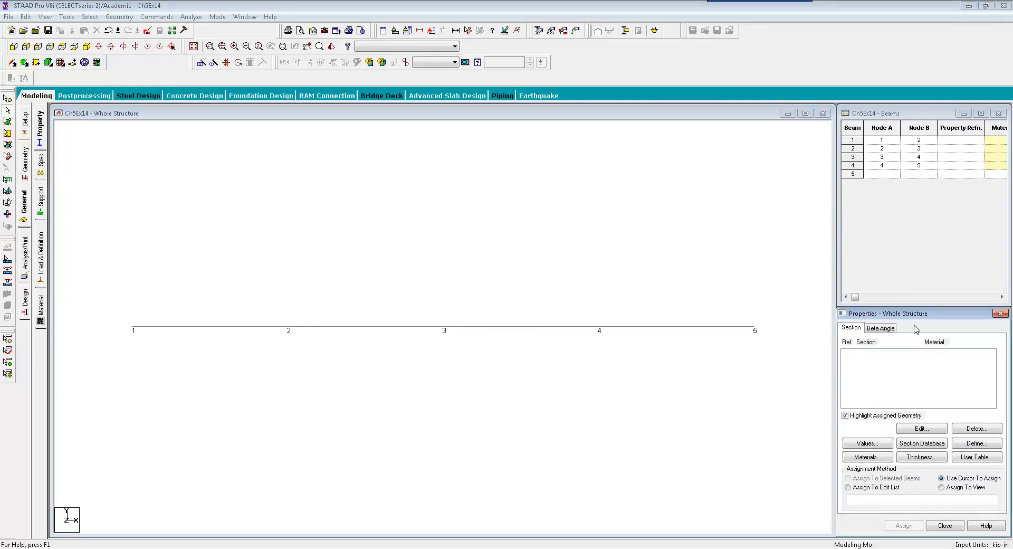
left_click(971, 444)
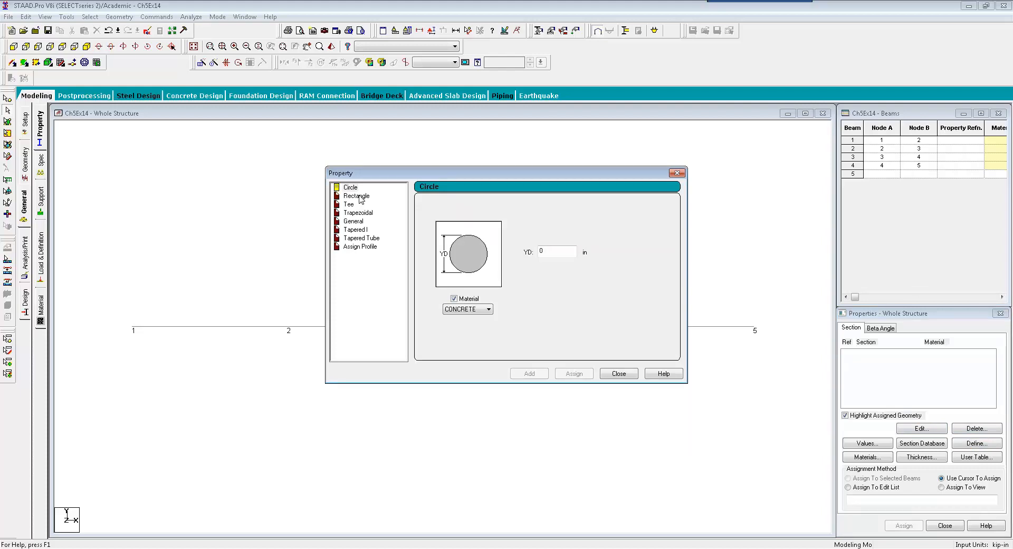
left_click(359, 196)
left_click(461, 311)
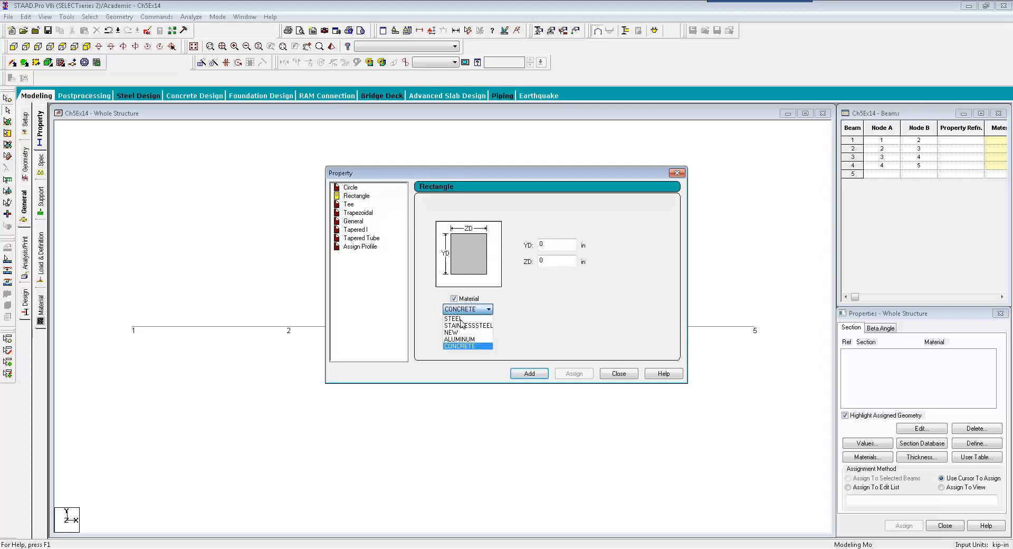
left_click(452, 332)
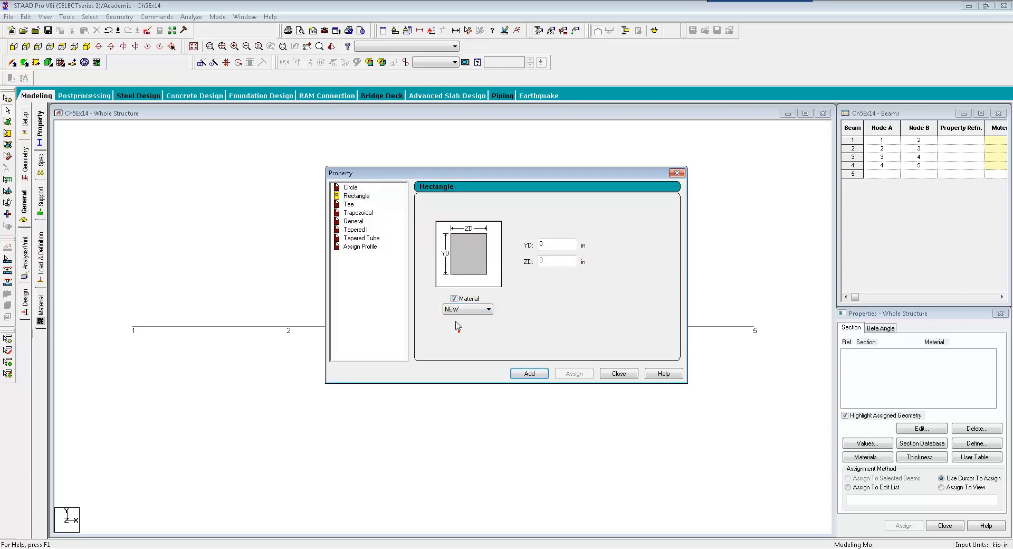
left_click(548, 264)
left_click_drag(552, 244, 526, 244)
left_click(529, 374)
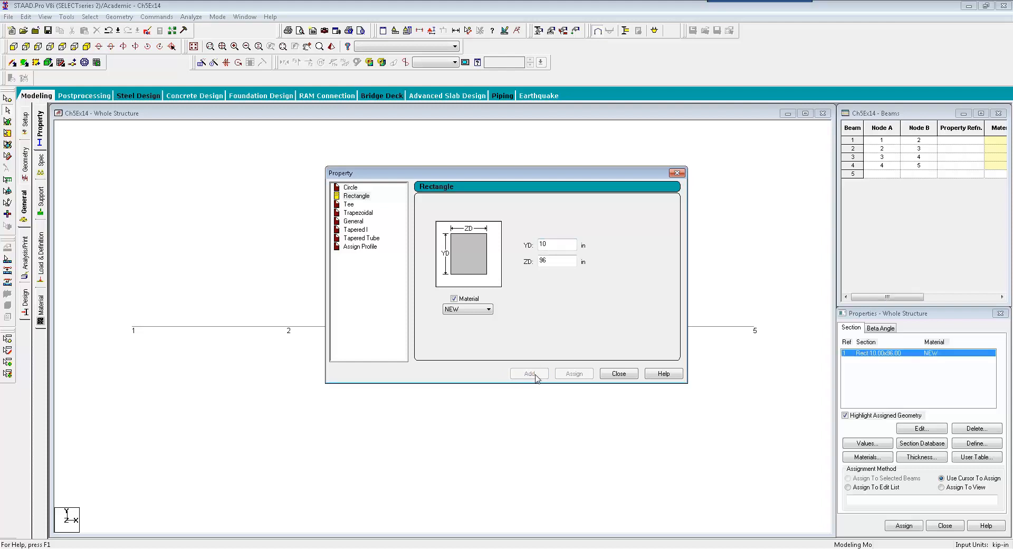
Add a second rectangular section of material NEW with YD 10 in and ZD 192 in, and finish defining sections.
double_click(549, 260)
type("192")
left_click(515, 374)
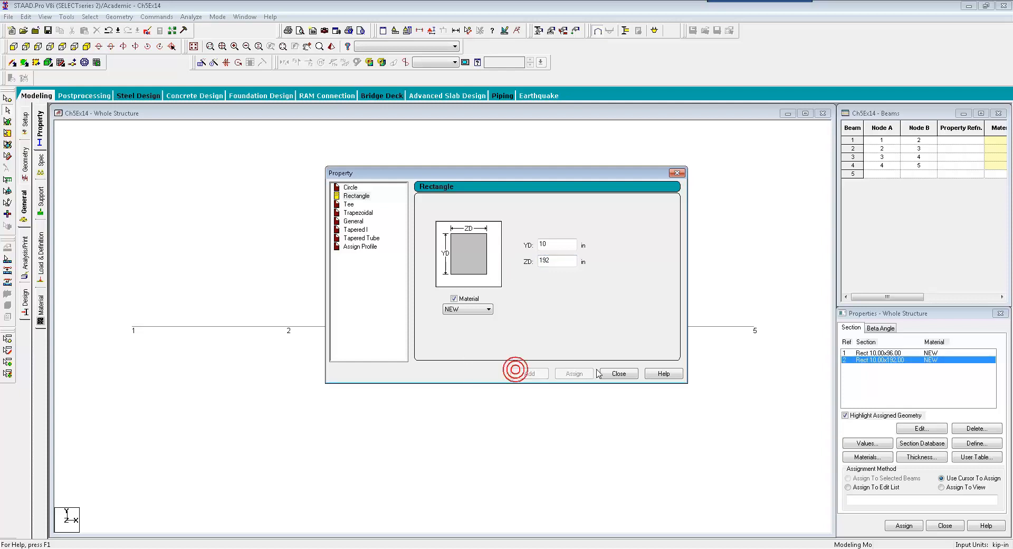
left_click(605, 372)
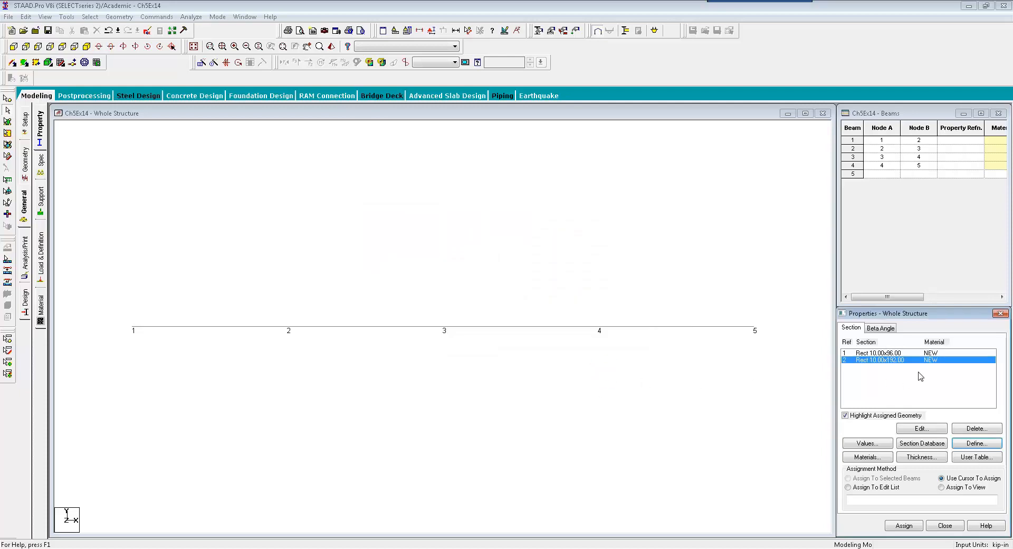
Assign the Rect 10.00x192.00 section to beams 2 and 3, and the Rect 10.00x96.00 section to beams 1 and 4.
left_click(904, 526)
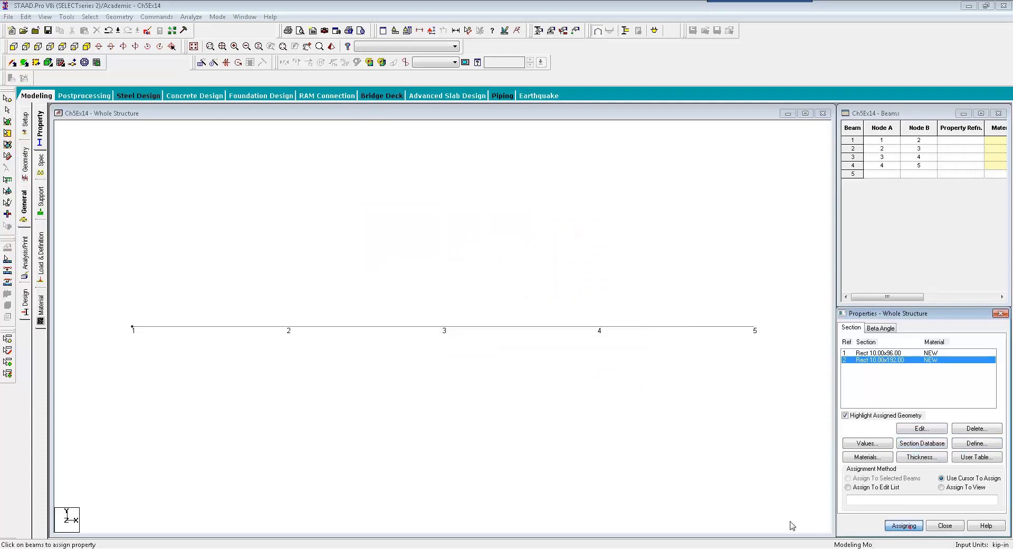
left_click(397, 327)
left_click(506, 327)
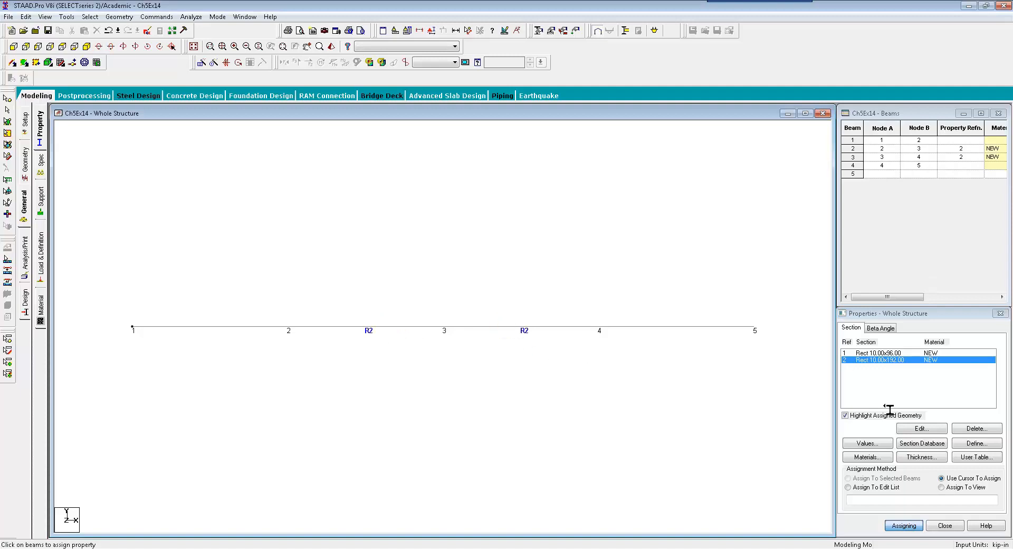
left_click(945, 353)
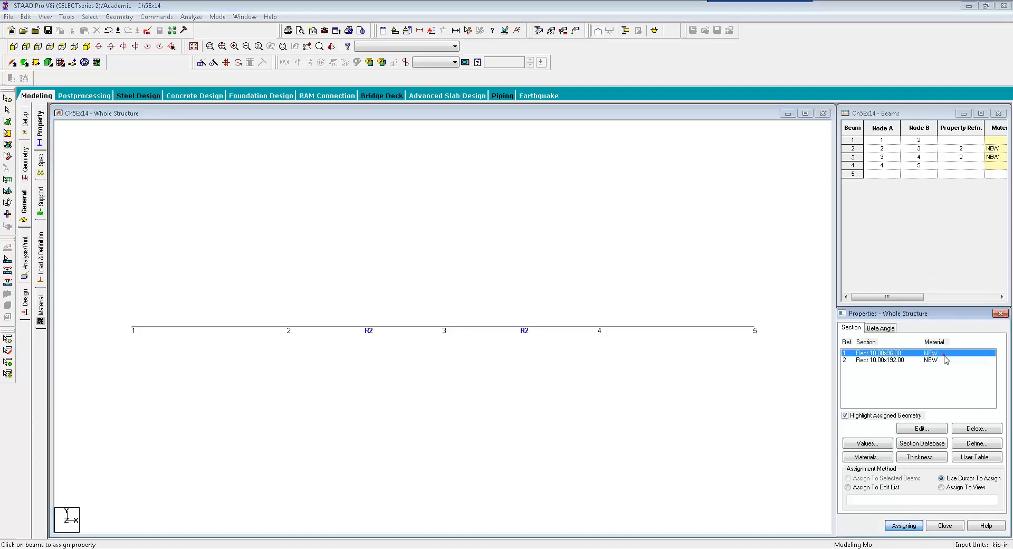
left_click(206, 327)
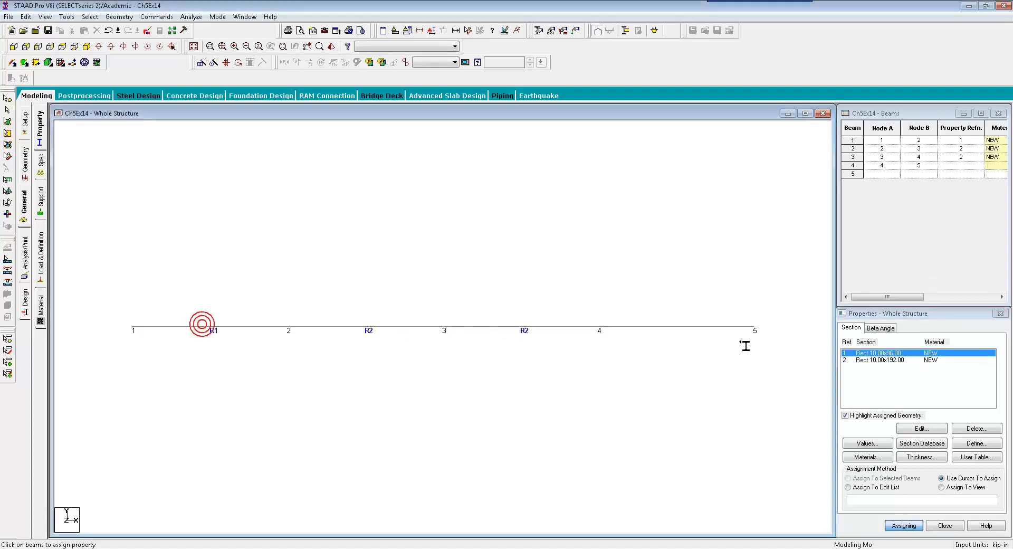
left_click(709, 328)
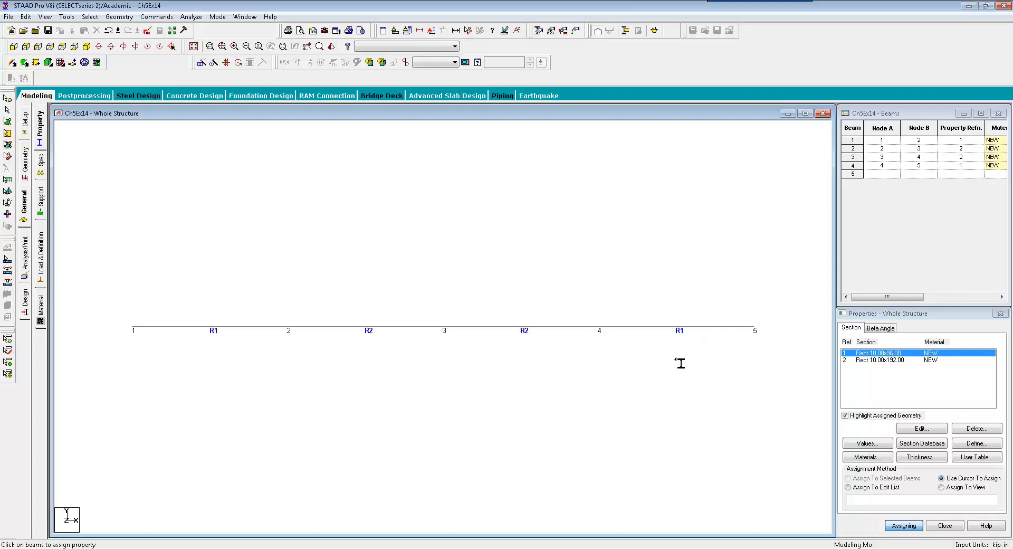
Create a pinned support definition for the structure.
left_click(42, 204)
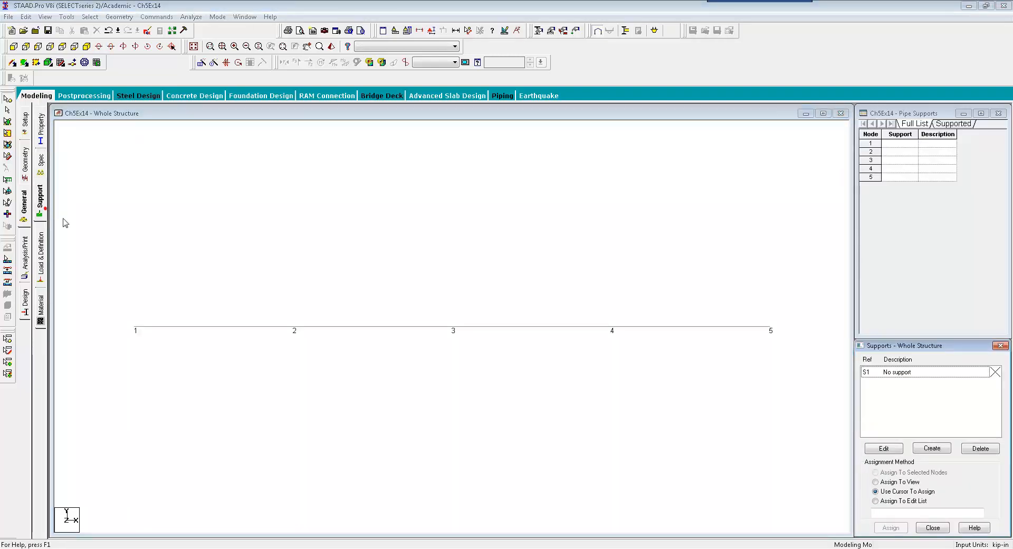
left_click(937, 448)
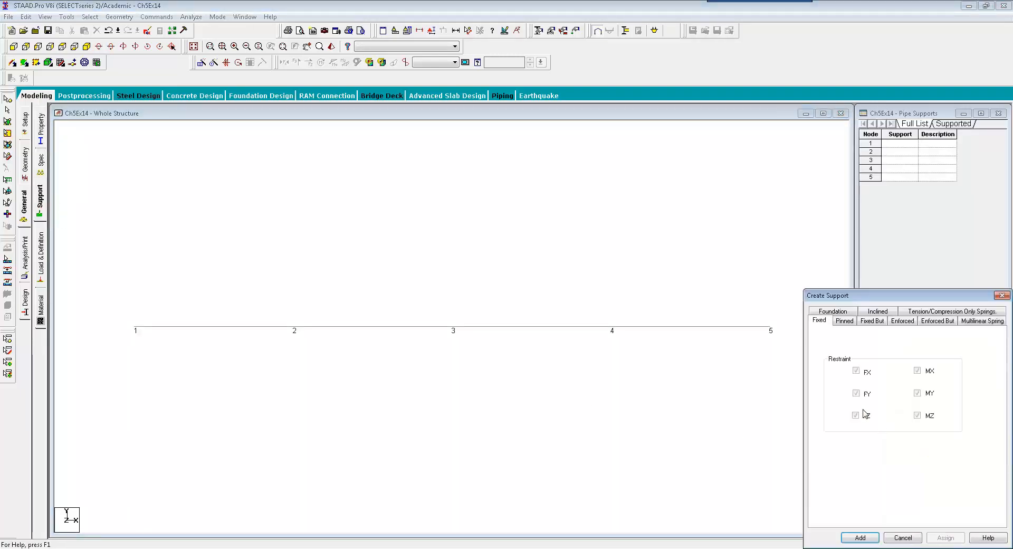
left_click(845, 323)
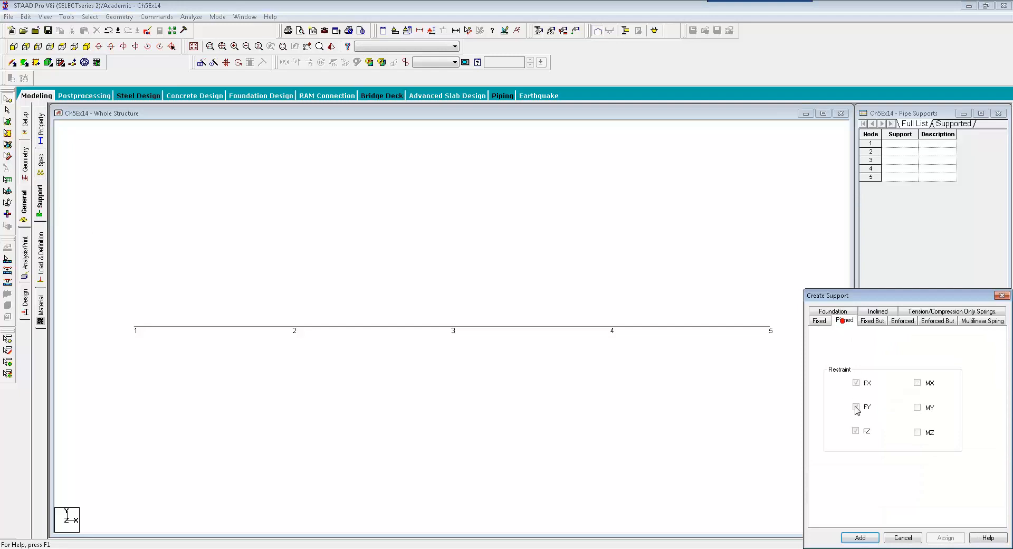
left_click(867, 539)
Create a Fixed But support with FX, FZ, MX, MY and MZ released.
left_click(937, 448)
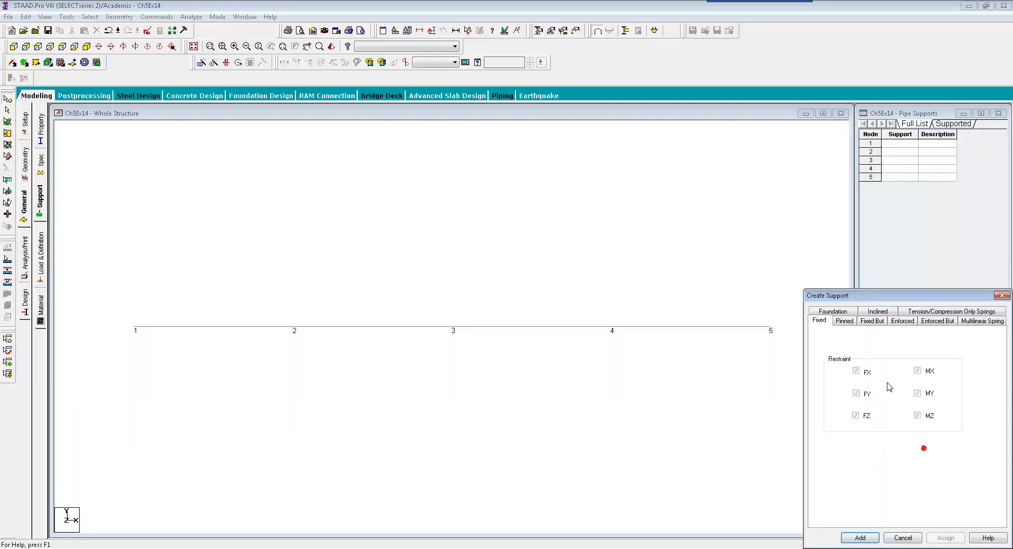
left_click(874, 321)
left_click(844, 359)
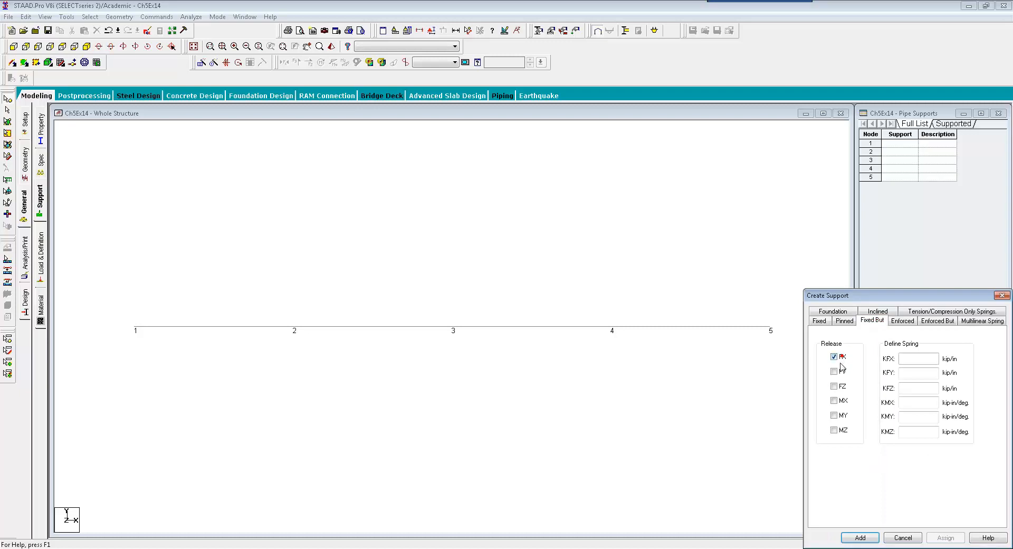
left_click(841, 388)
left_click(835, 401)
left_click(834, 416)
left_click(834, 430)
left_click(858, 537)
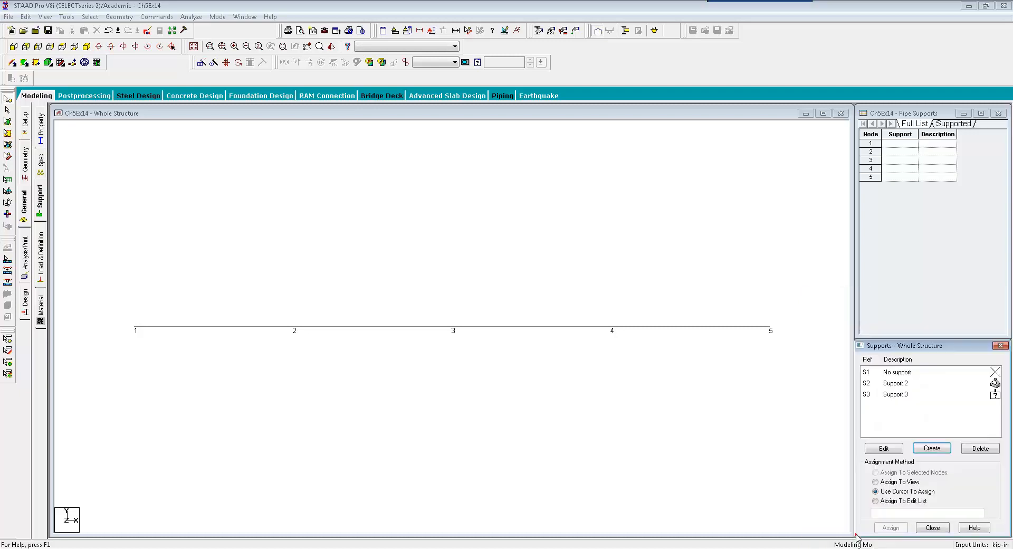
Assign the pinned Support 2 to node 2 and the Fixed But Support 3 to node 4, then stop assigning.
left_click(921, 383)
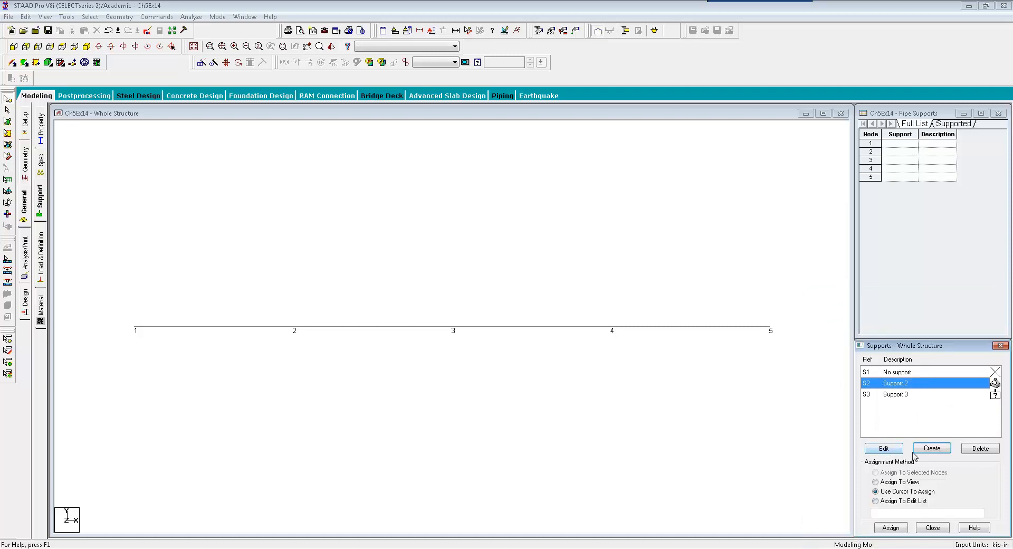
left_click(891, 526)
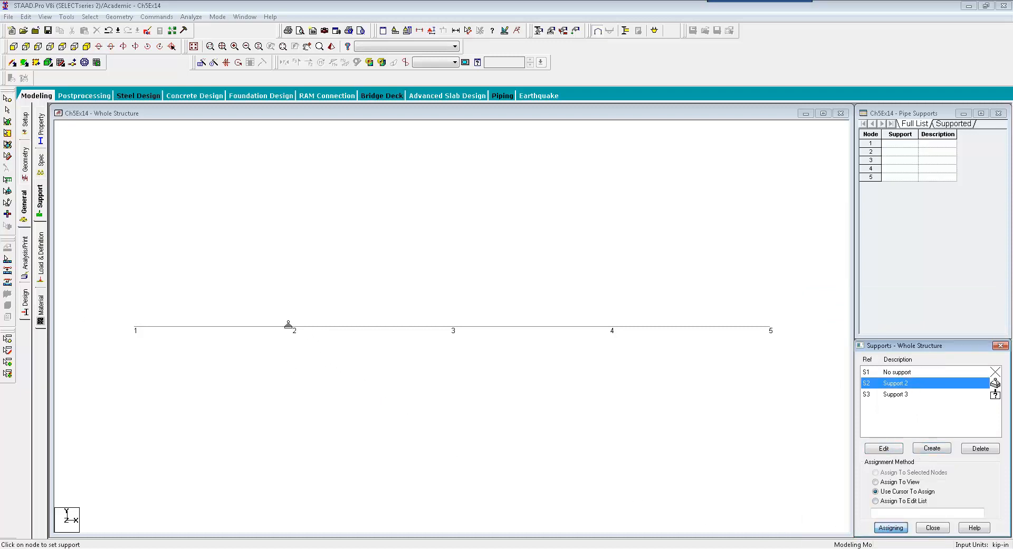
left_click(294, 326)
left_click(906, 394)
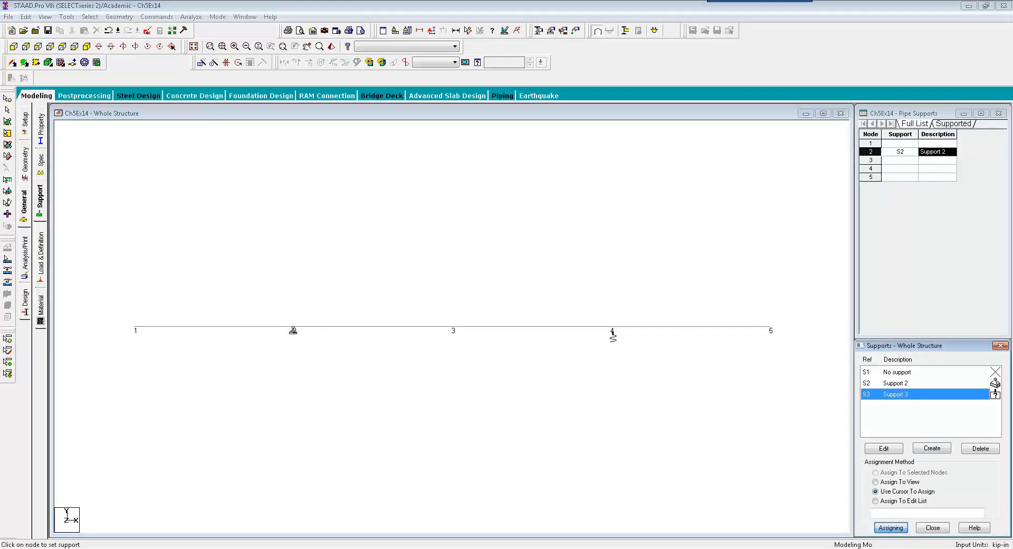
left_click(611, 329)
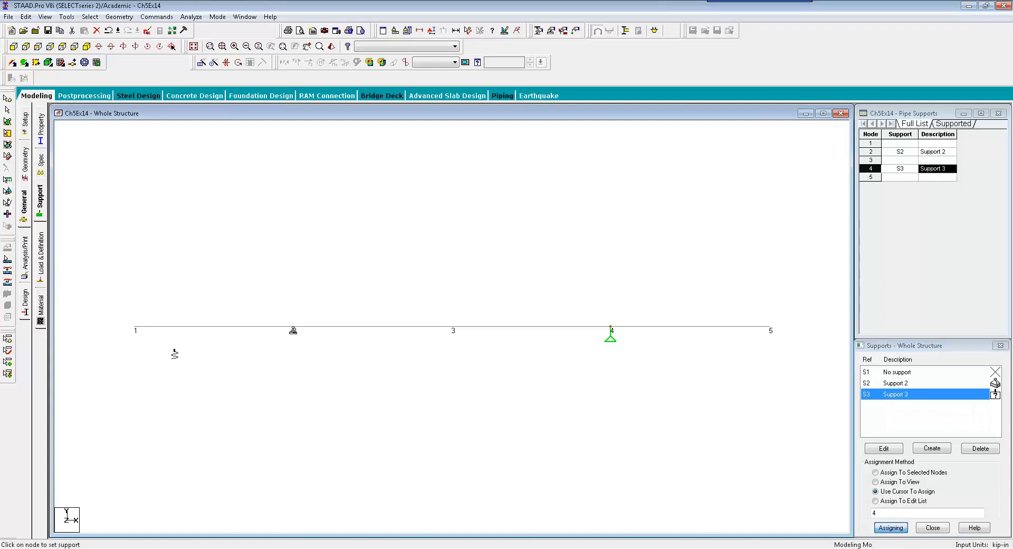
key("Escape")
Set the current input length unit to foot.
left_click(396, 31)
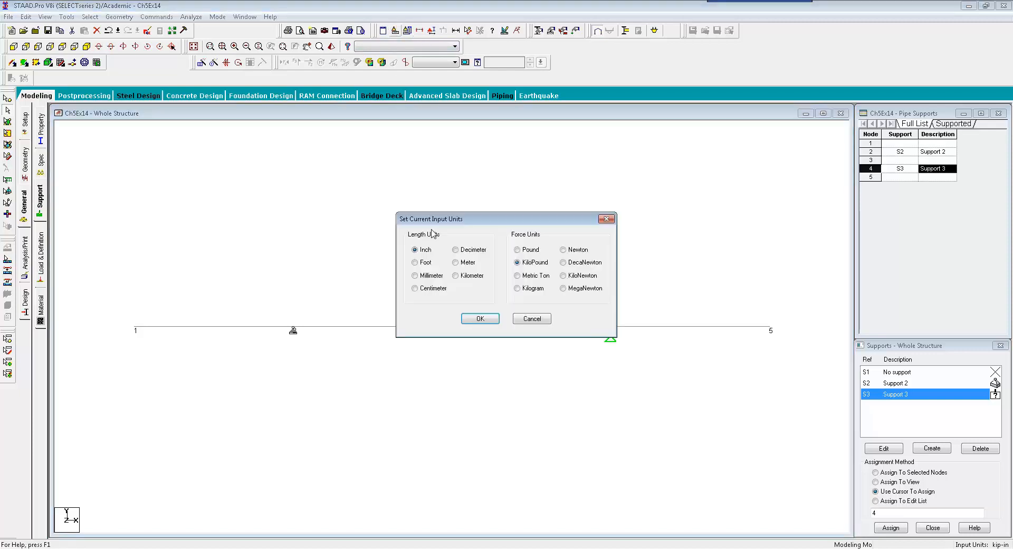
left_click(421, 262)
left_click(465, 318)
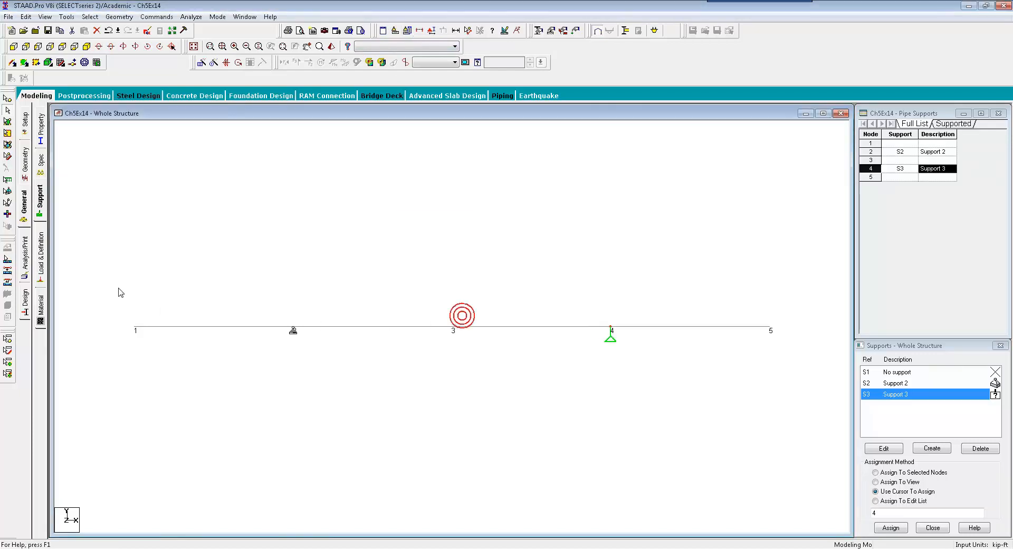
Add primary load case 1 titled LOAD CASE 1 with loading type None.
left_click(40, 254)
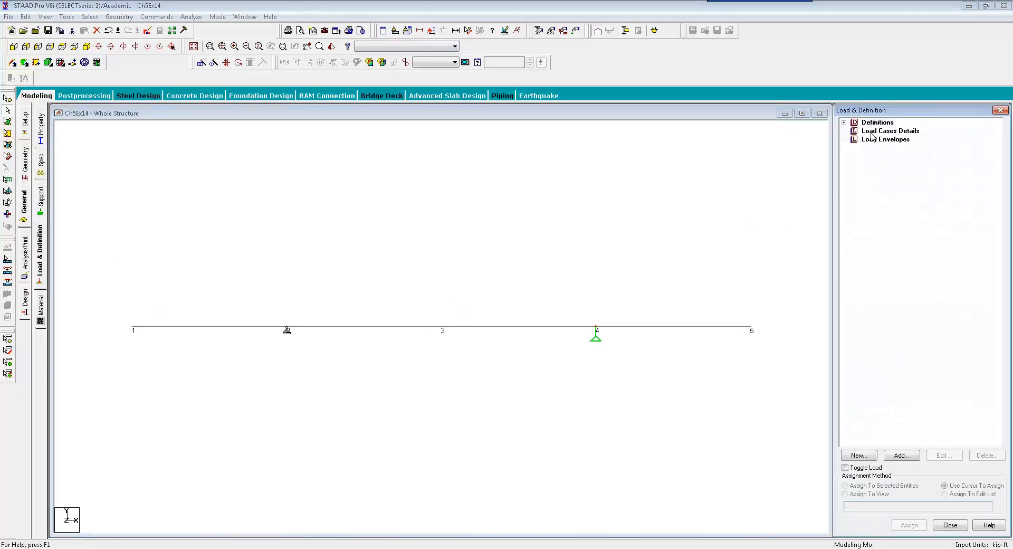
left_click(872, 132)
left_click(901, 455)
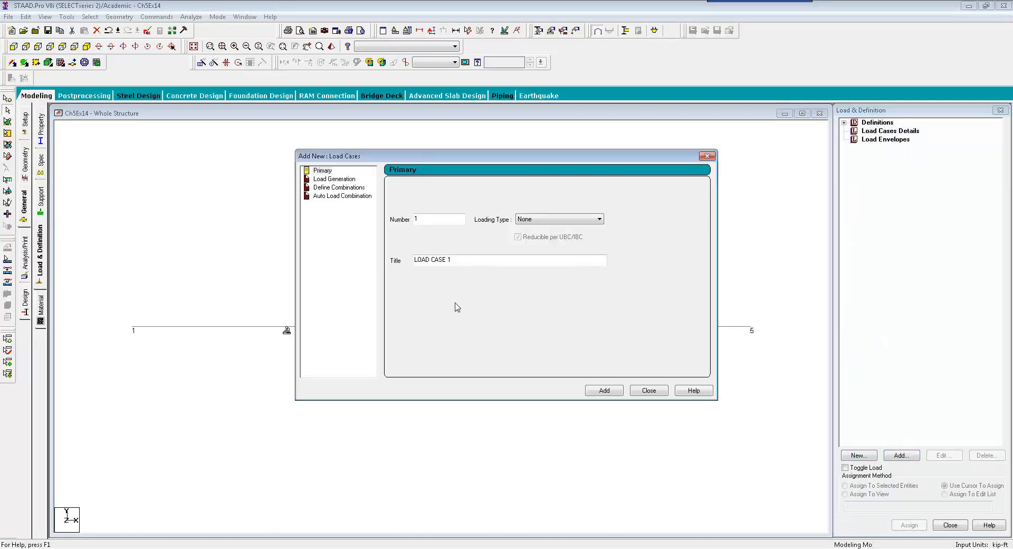
left_click(605, 391)
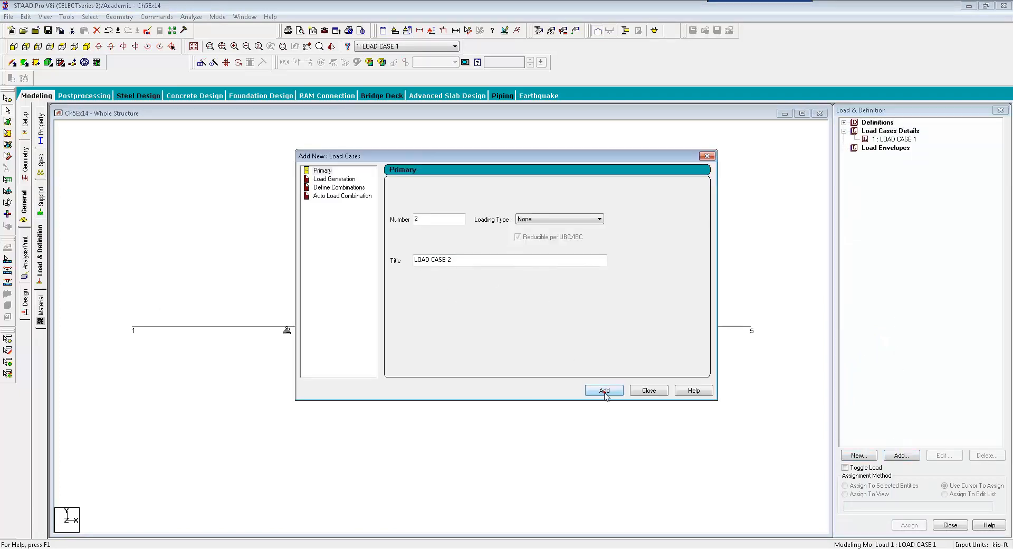
left_click(649, 391)
Add a nodal load with Fy of -30 kip to LOAD CASE 1.
left_click(892, 139)
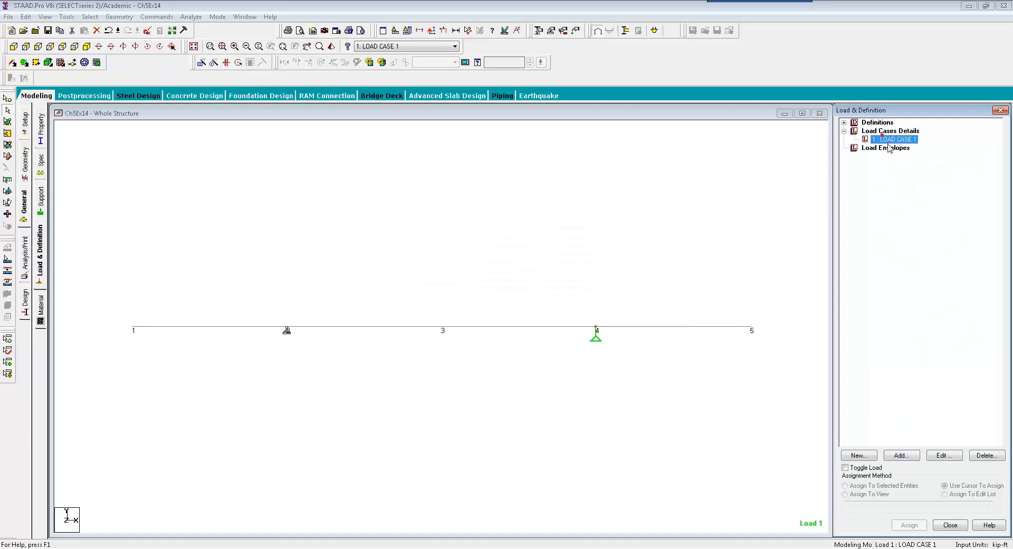
left_click(902, 456)
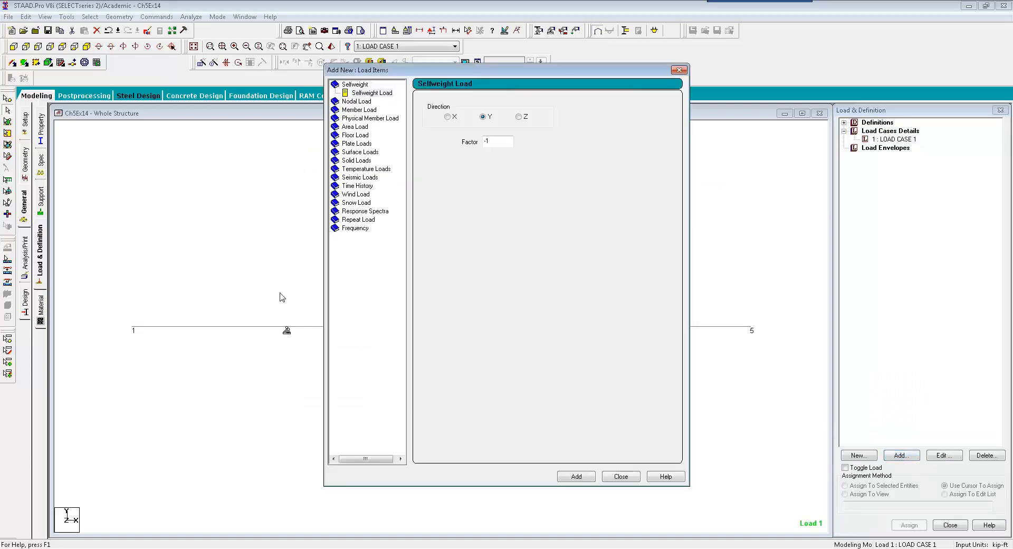
left_click(357, 101)
left_click(454, 155)
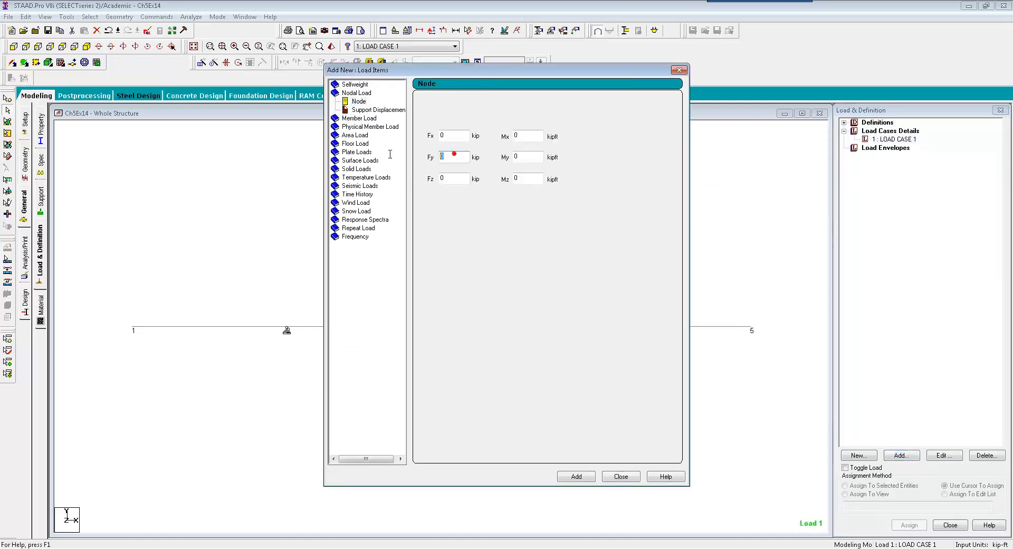
type("-30")
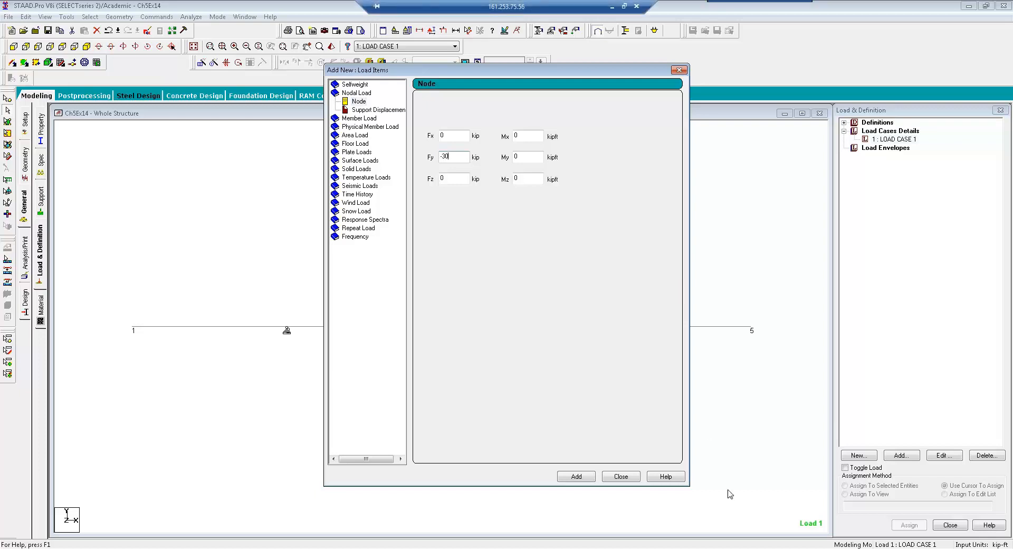
left_click(587, 477)
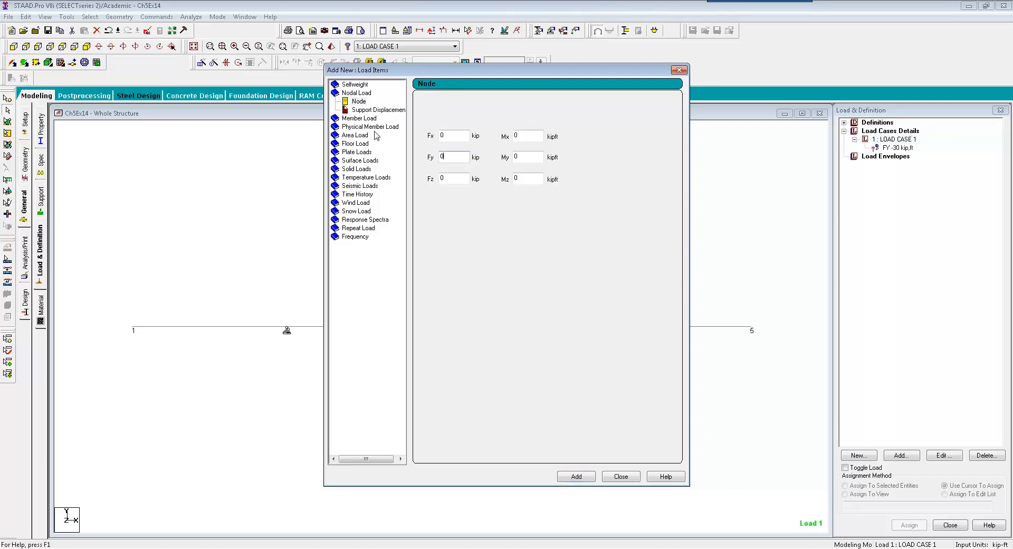
Add a nodal moment with Mz of 10 kip-ft to LOAD CASE 1 and finish adding load items.
double_click(530, 178)
left_click(577, 476)
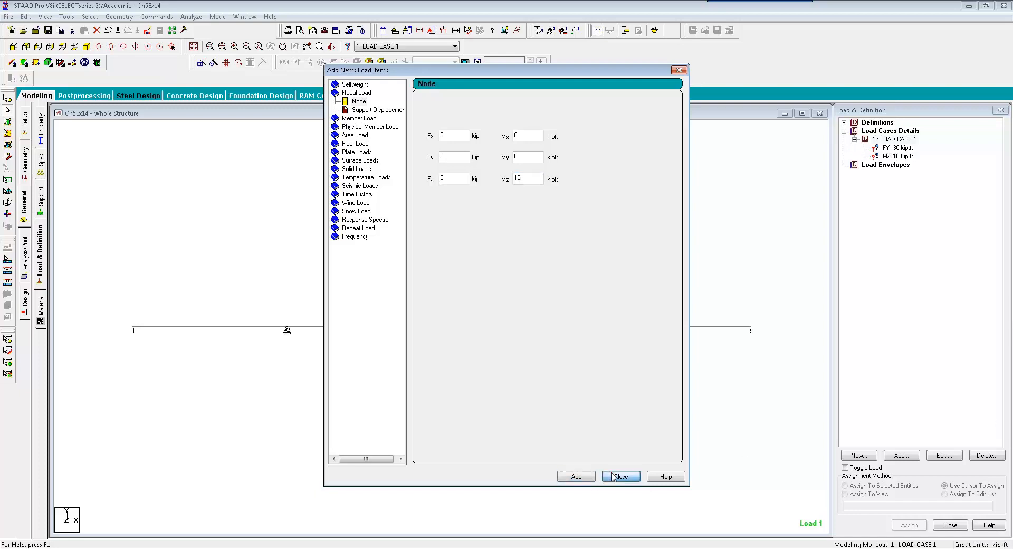
left_click(622, 477)
Assign the FY -30 kip nodal load to node 1 at the beam's free end.
left_click(897, 148)
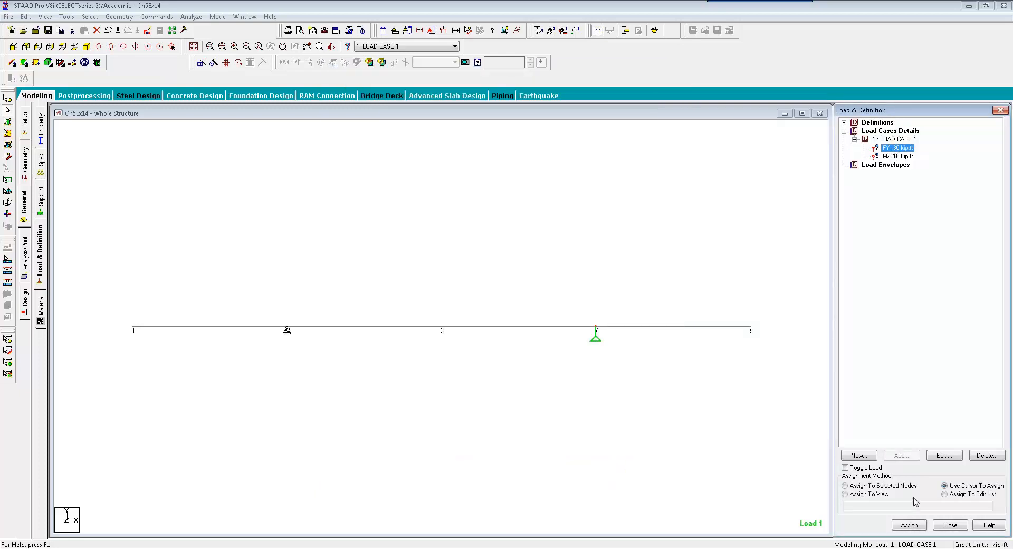
left_click(910, 525)
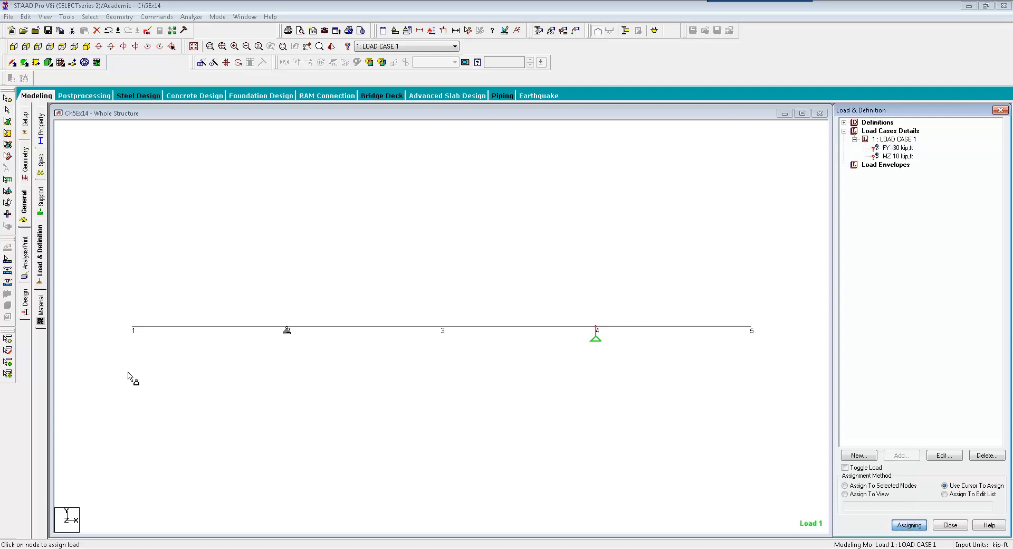
left_click(133, 330)
left_click(133, 328)
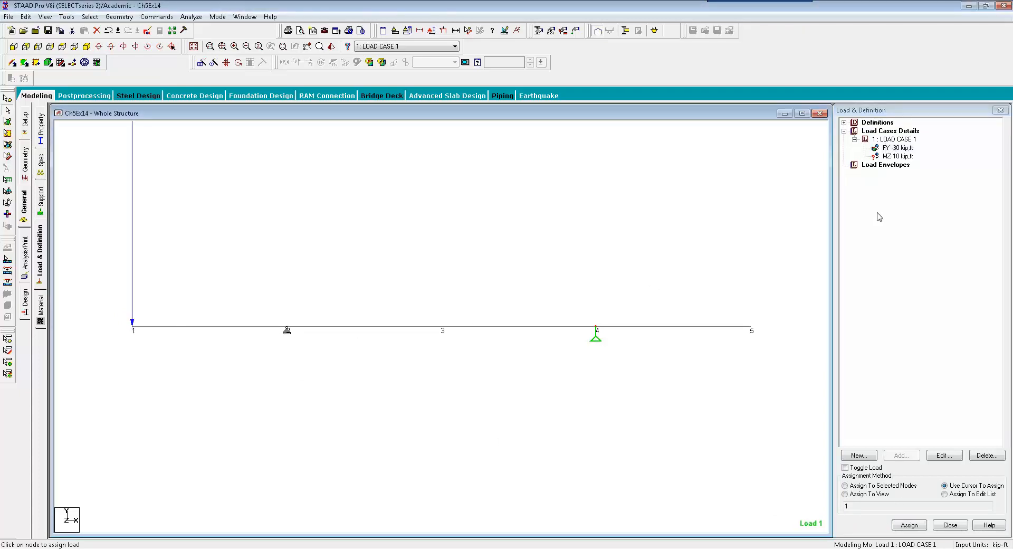
Assign the MZ 10 kip-ft nodal moment to node 5.
left_click(899, 156)
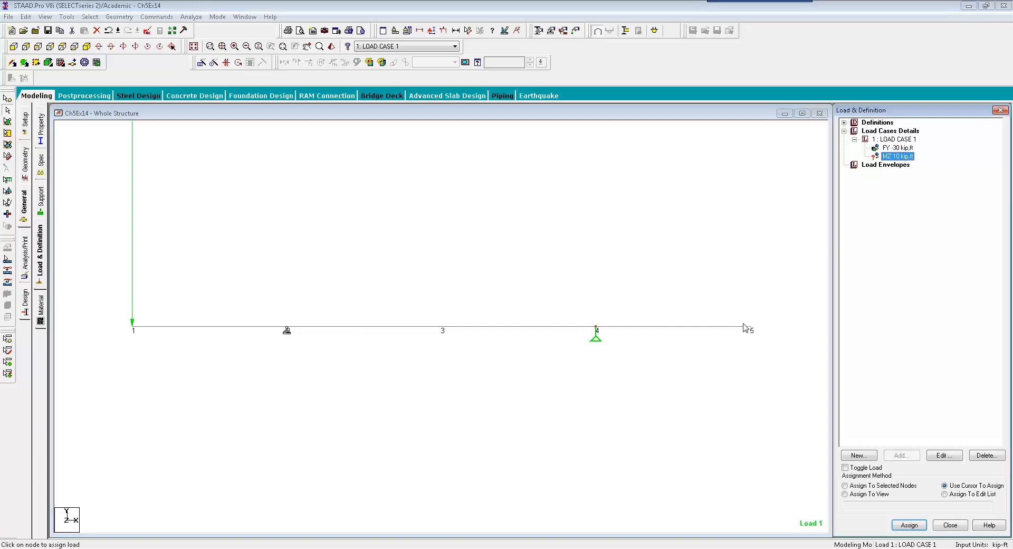
left_click(913, 525)
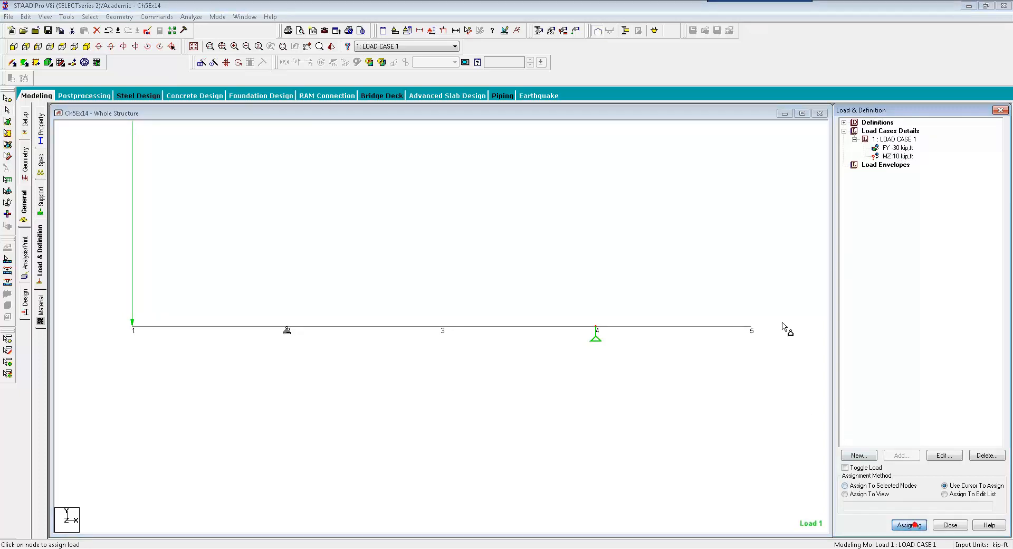
left_click(753, 329)
Set the load display scales to 7 kip per ft for point force and 5 kip-ft per ft for point moment, applied immediately.
scroll(493, 349, "down", 10)
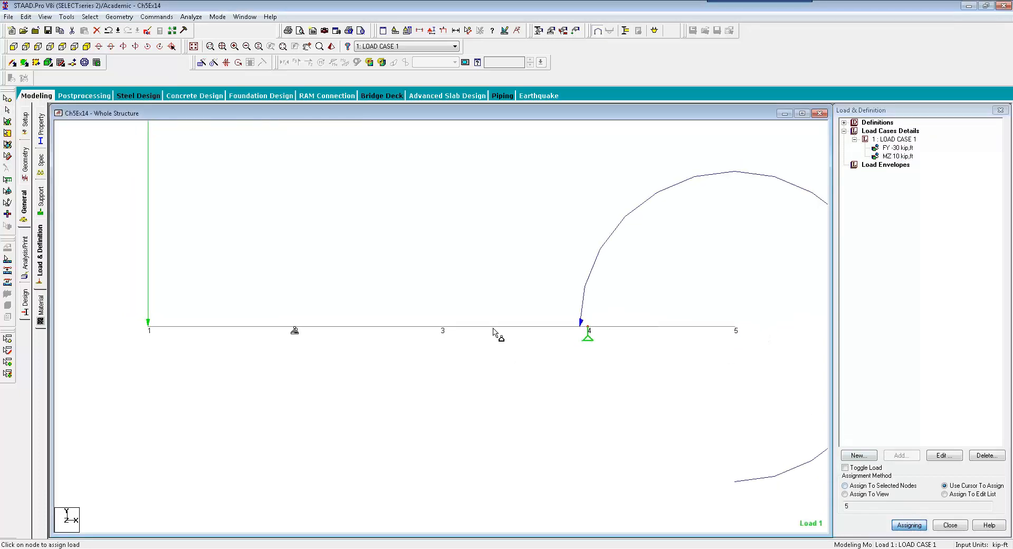
left_click(505, 30)
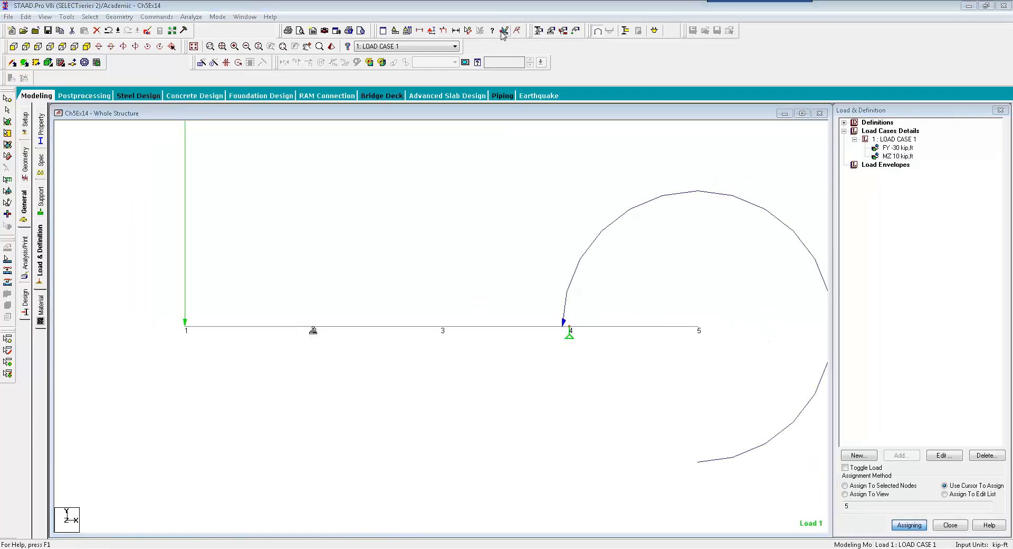
left_click(575, 158)
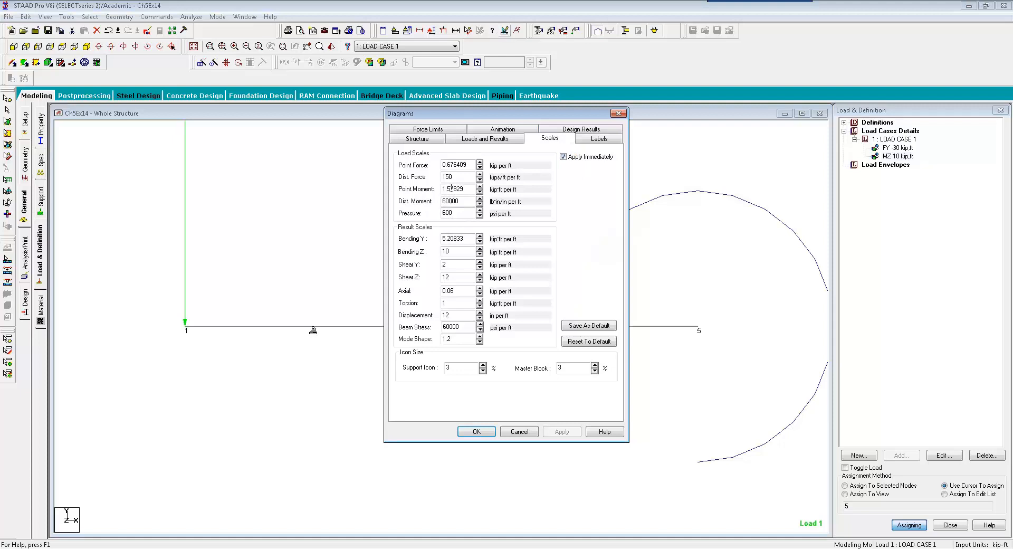
left_click(480, 162)
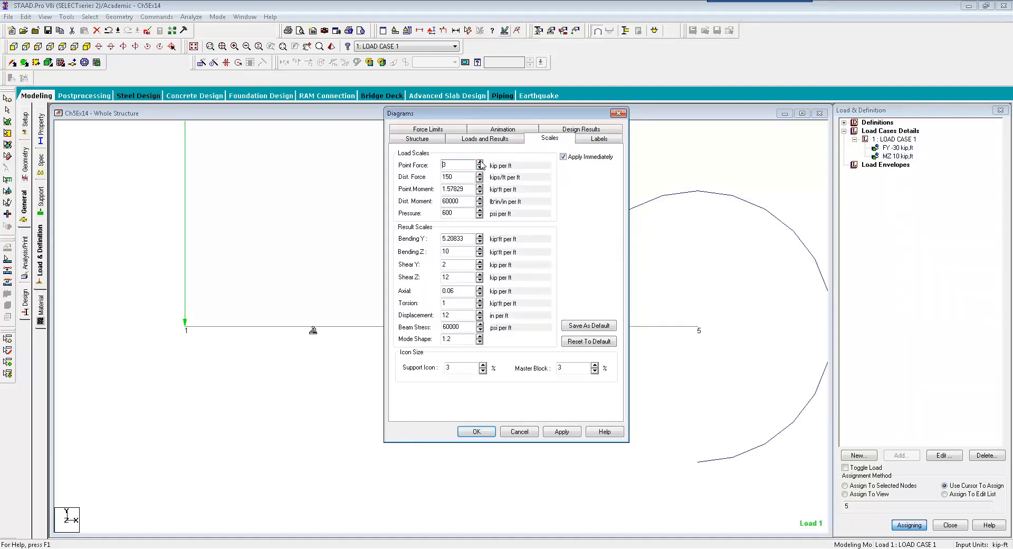
left_click(480, 163)
left_click(480, 186)
left_click(479, 186)
left_click(480, 187)
left_click(480, 187)
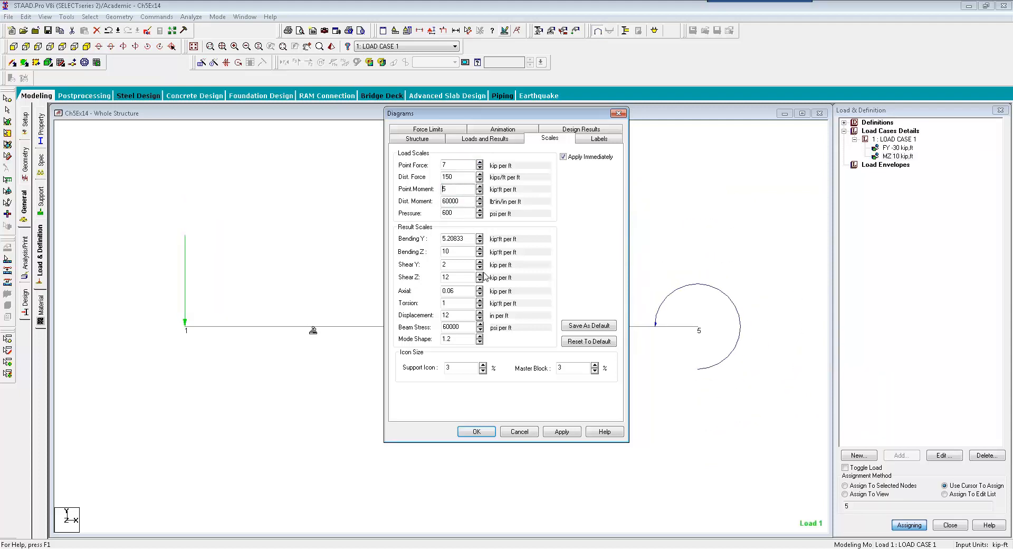
left_click(477, 431)
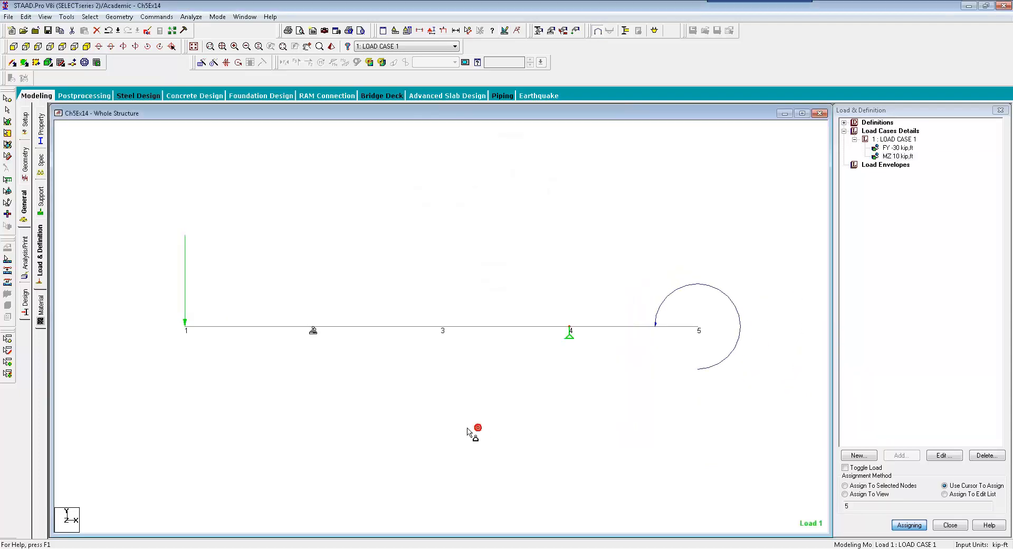
Turn on the load value labels for the whole structure view.
right_click(347, 266)
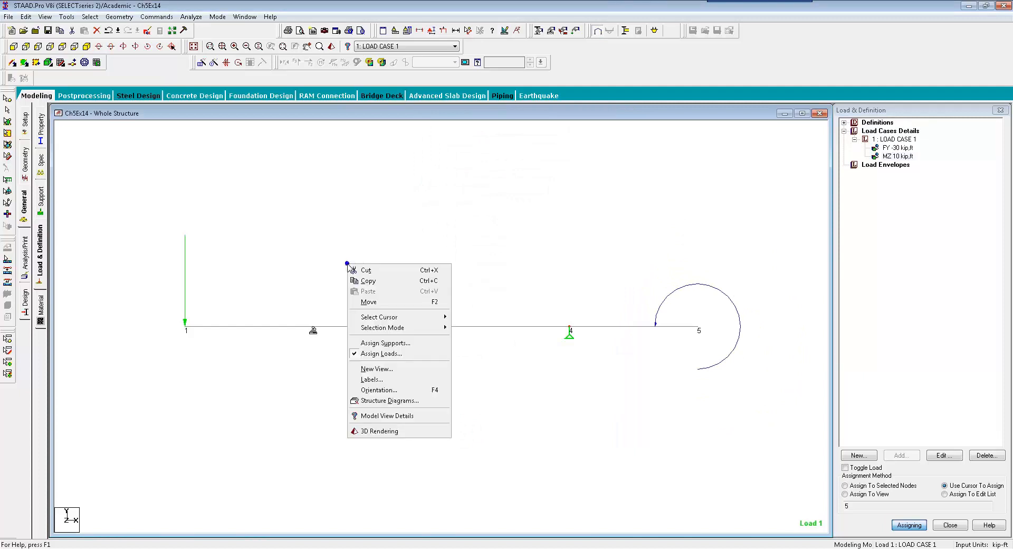
left_click(372, 376)
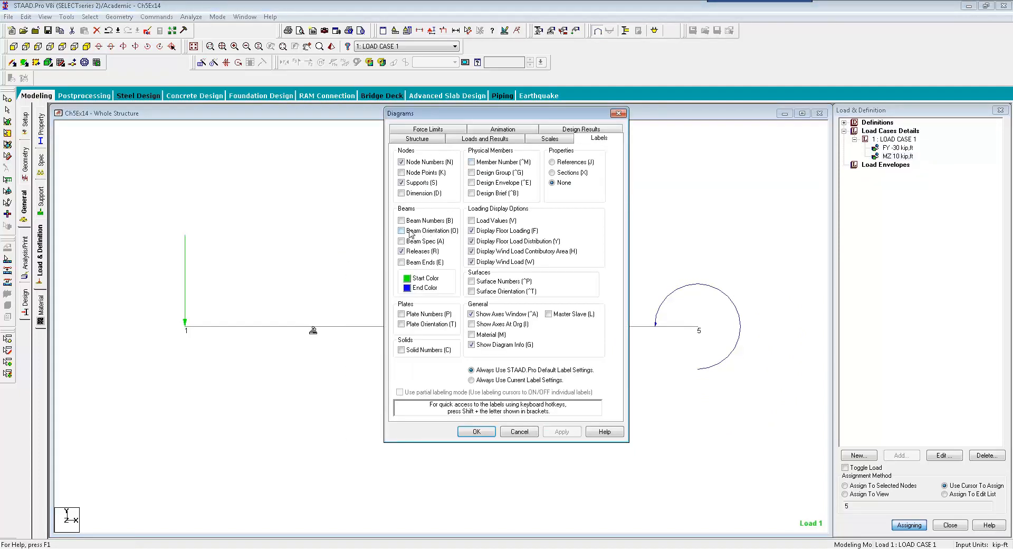
left_click(479, 221)
left_click(477, 432)
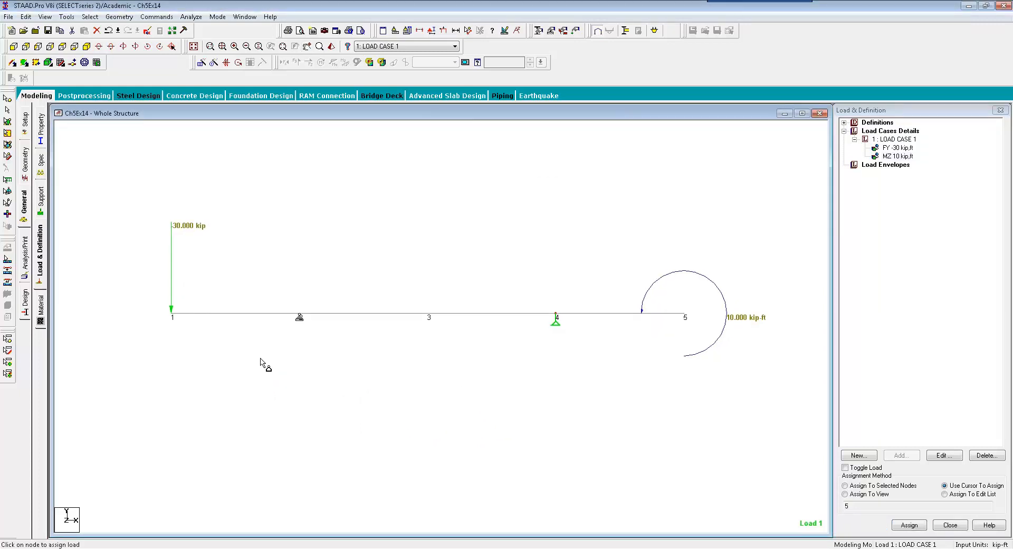
Add a Perform Analysis command with the No Print option.
left_click(25, 259)
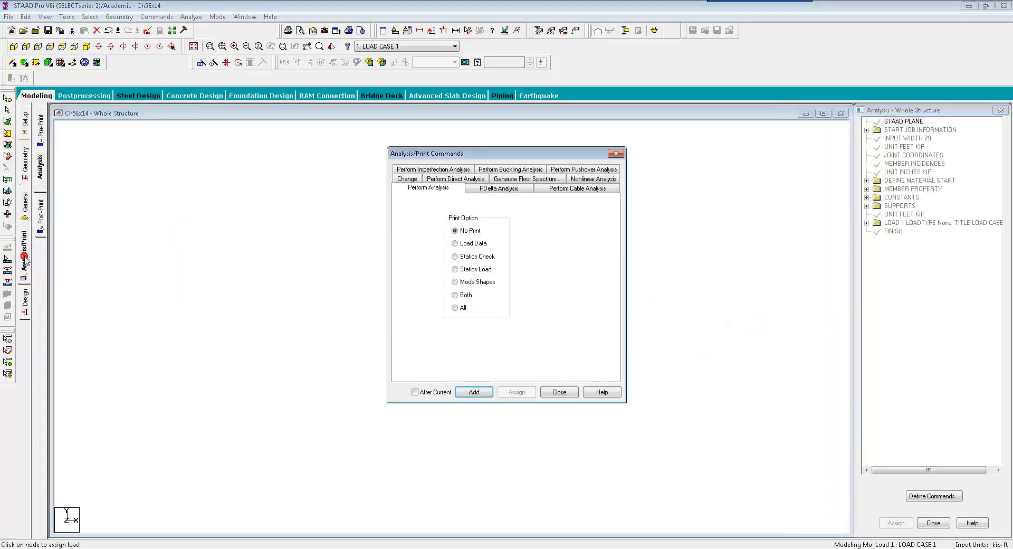
left_click(465, 391)
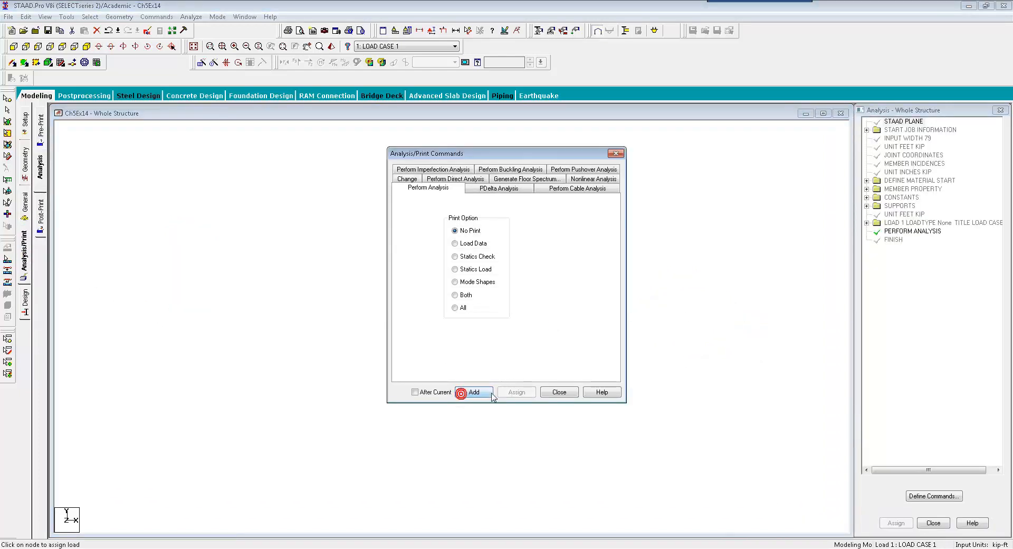
left_click(559, 392)
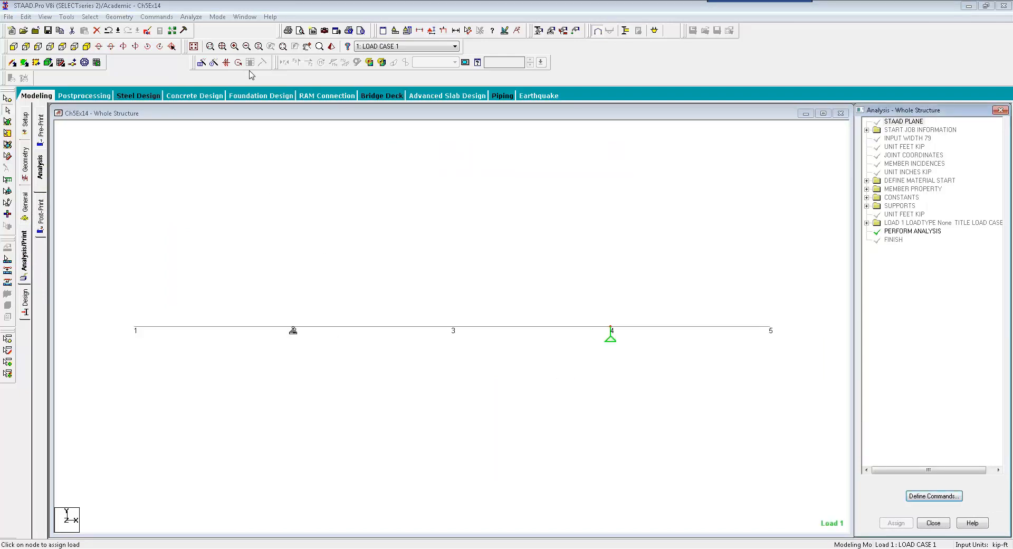
Save the structure and run the analysis, then open the postprocessing results for LOAD CASE 1.
left_click(191, 16)
left_click(206, 29)
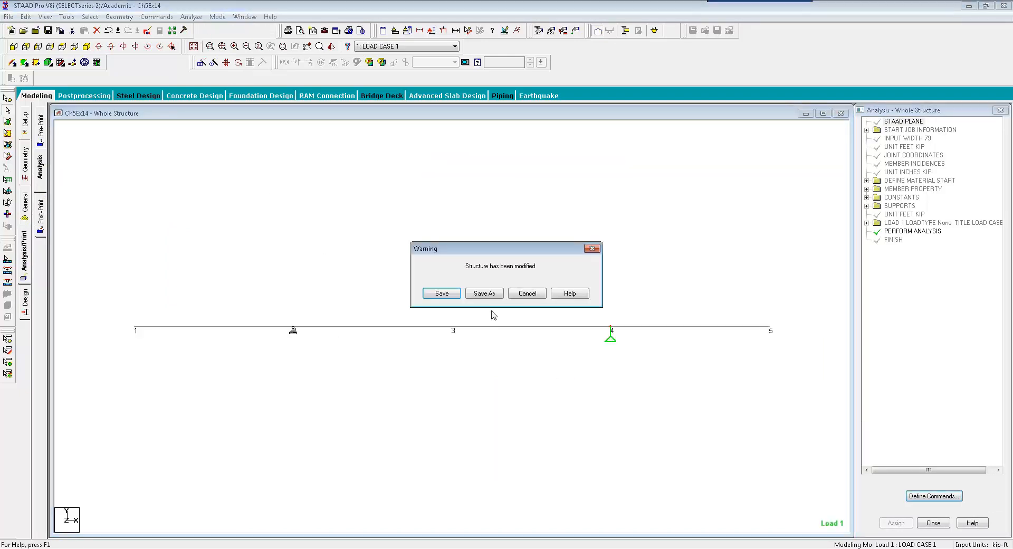
left_click(446, 294)
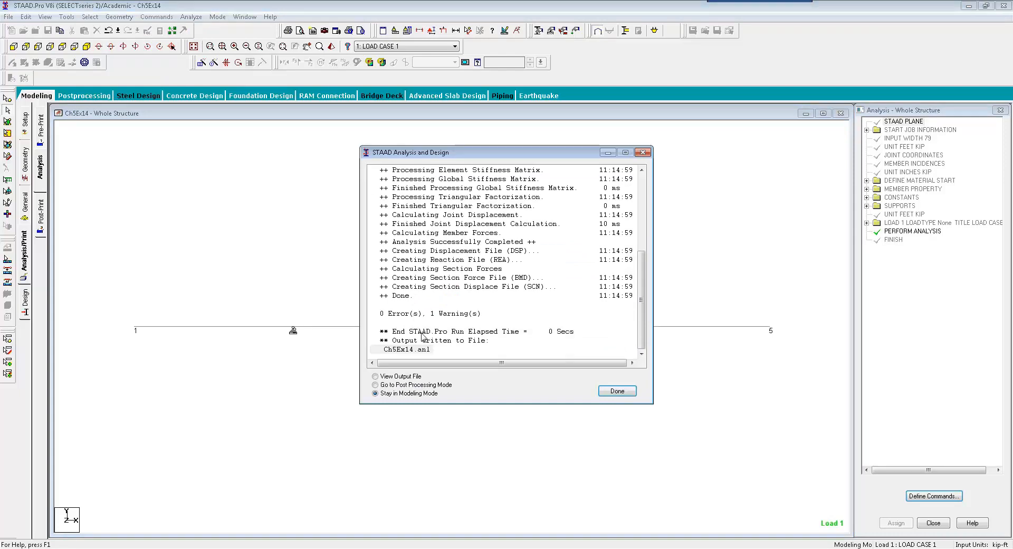
left_click(617, 390)
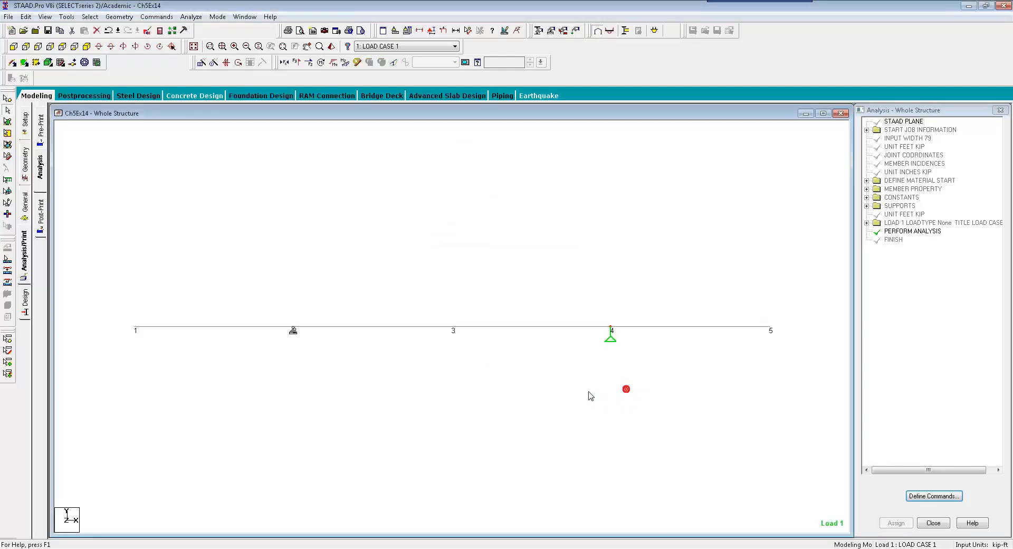
left_click(78, 98)
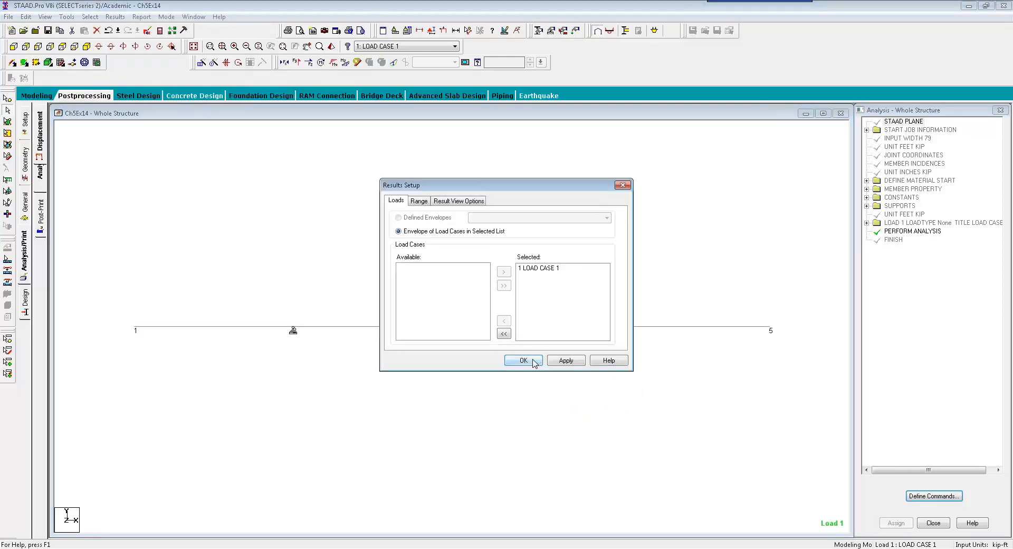
left_click(532, 360)
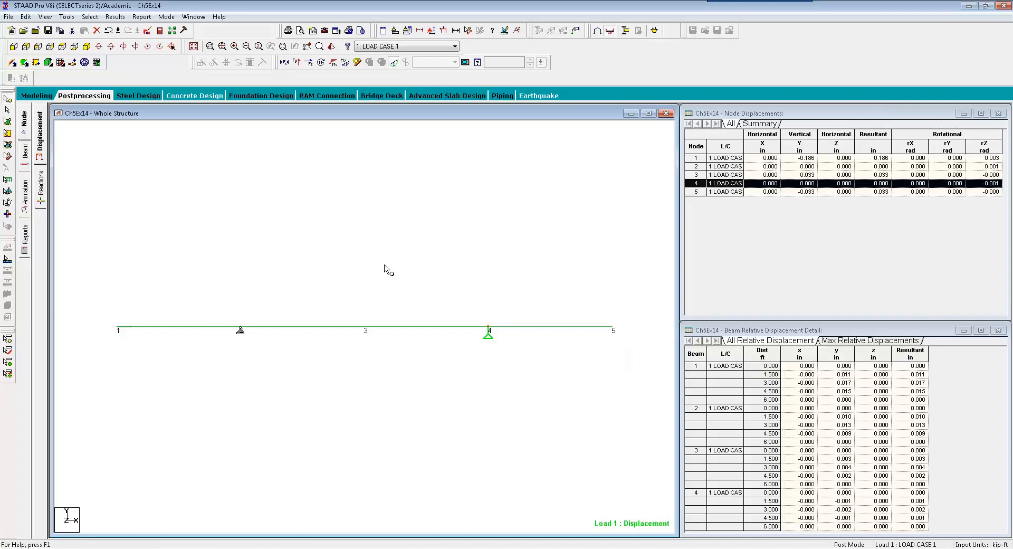
Reduce the displacement result scale, applied immediately, to exaggerate the beam's deflected shape.
left_click(505, 30)
left_click(563, 157)
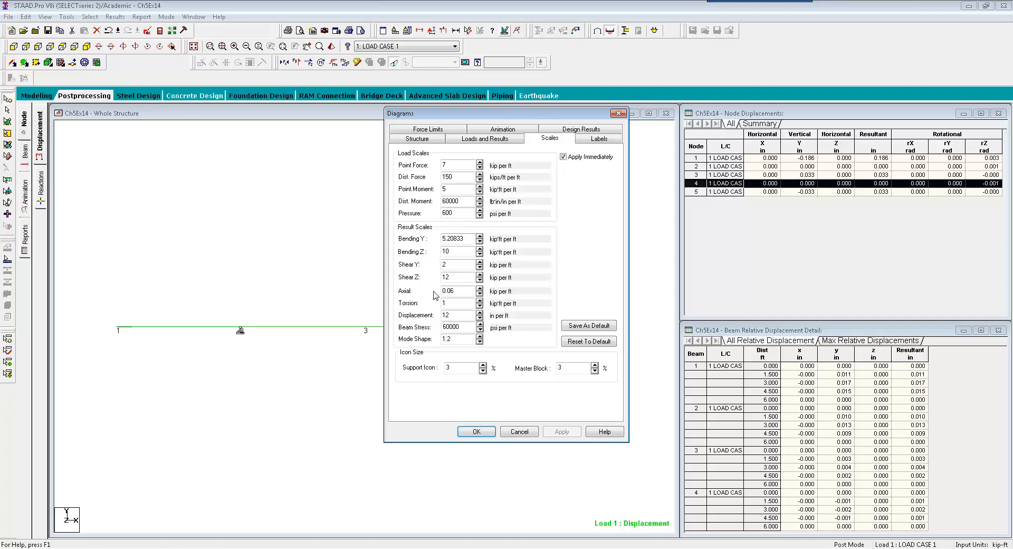
left_click(479, 313)
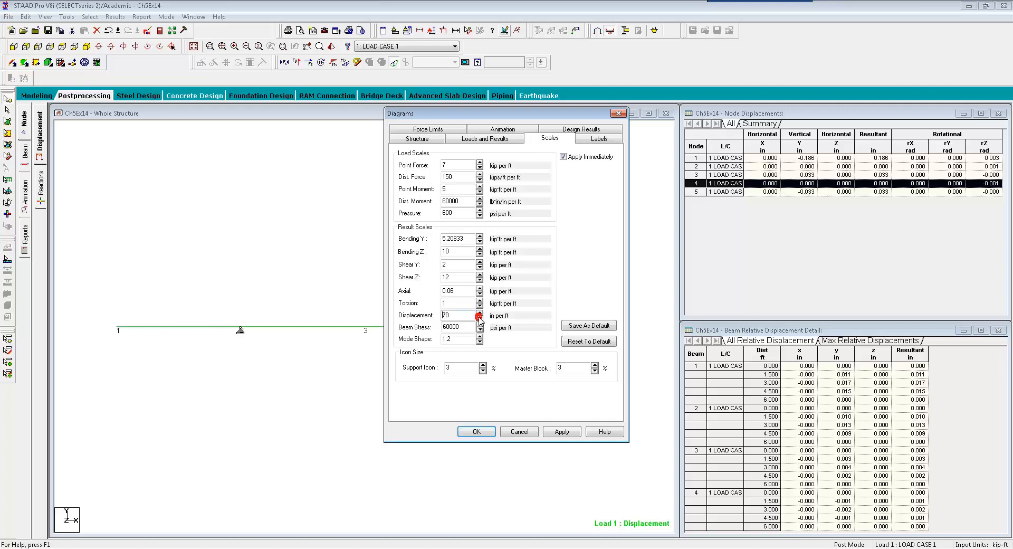
left_click(479, 317)
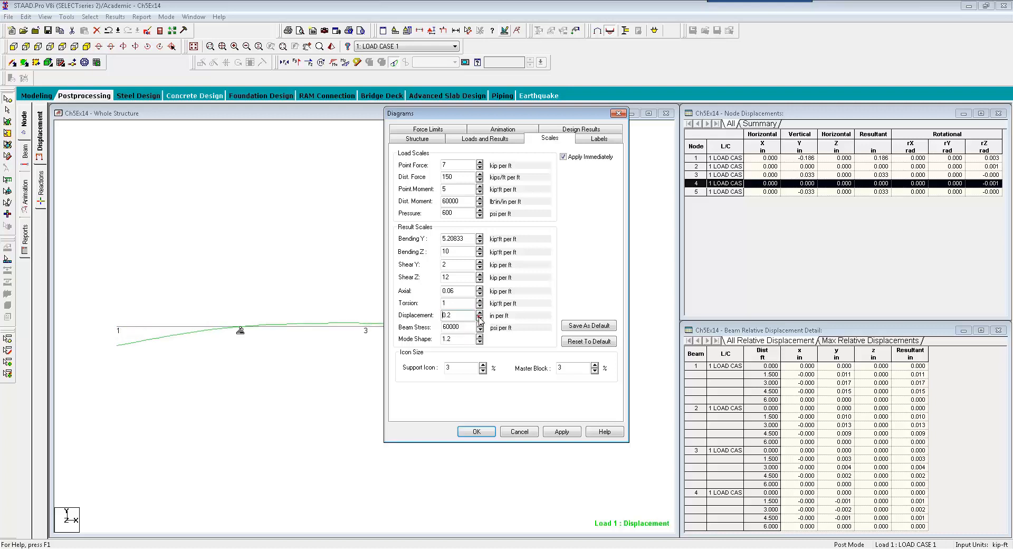
left_click(484, 431)
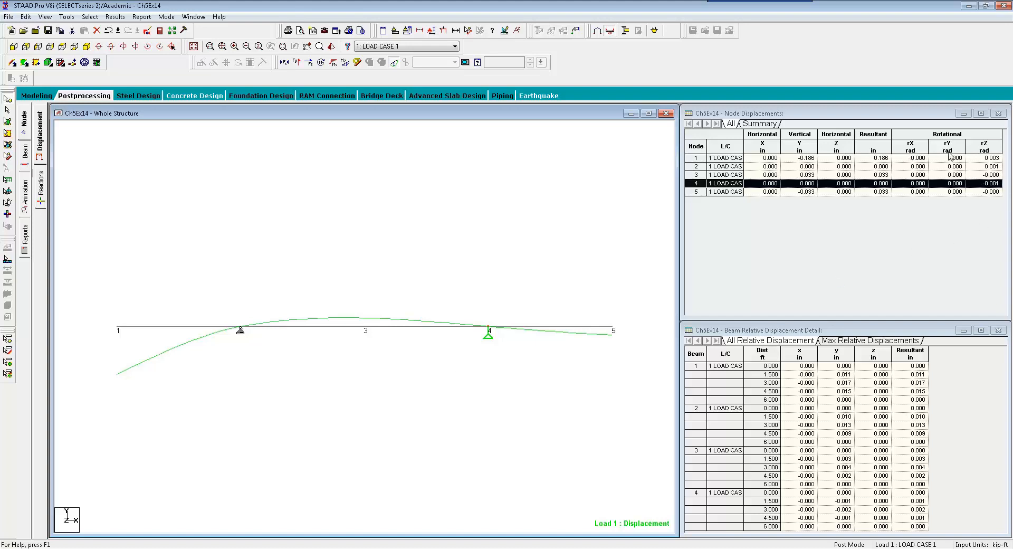
Set the displacement structure unit to show 5 decimal places.
left_click(406, 32)
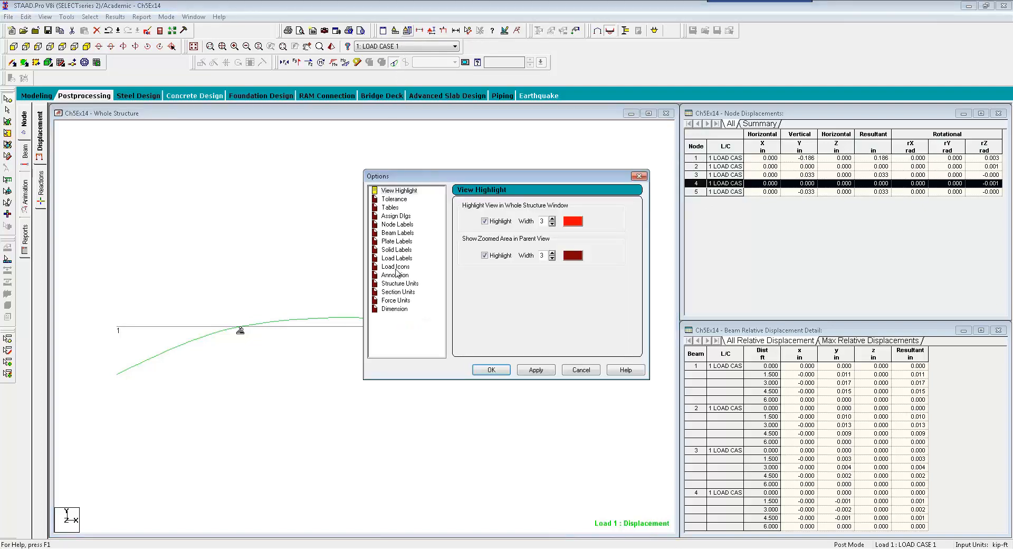
left_click(389, 301)
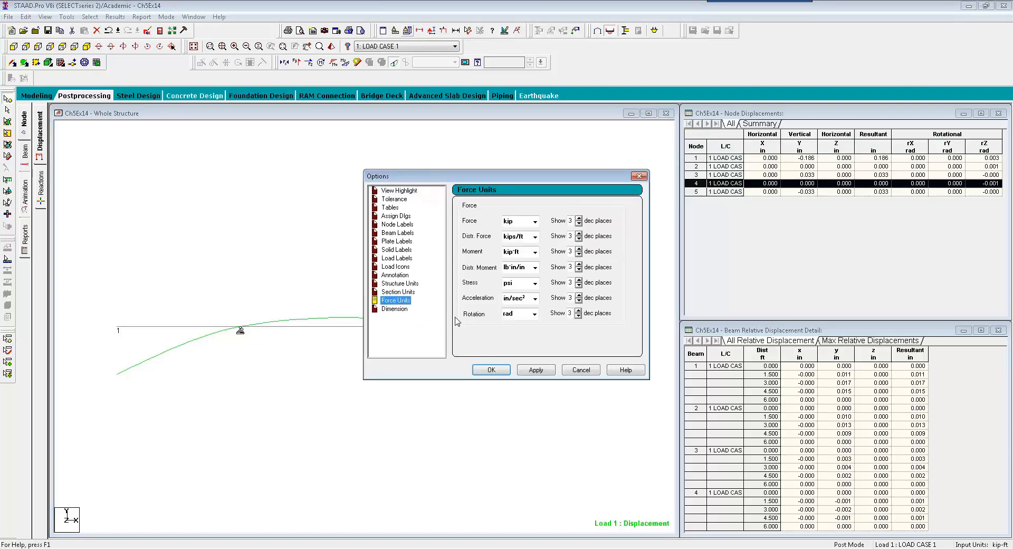
left_click(579, 311)
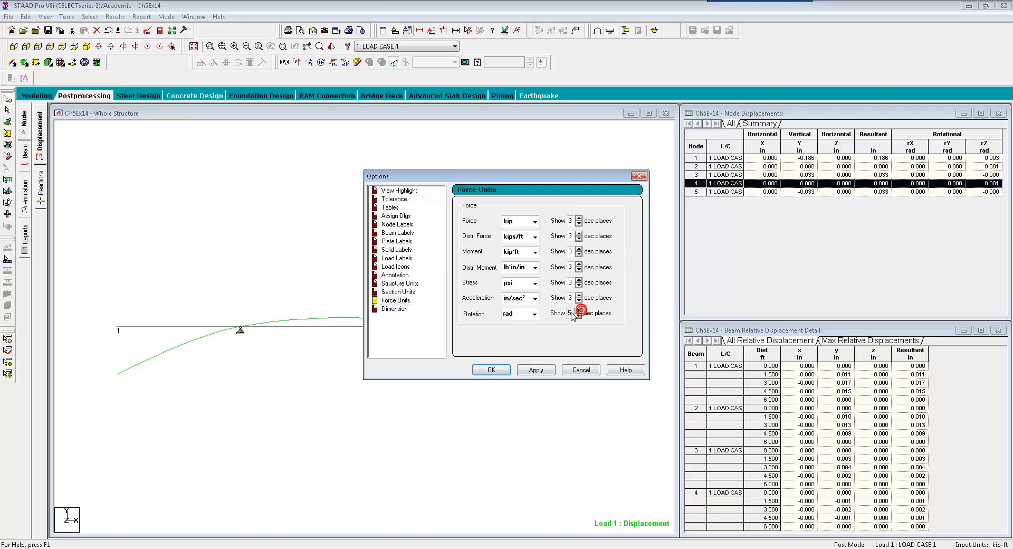
left_click(401, 292)
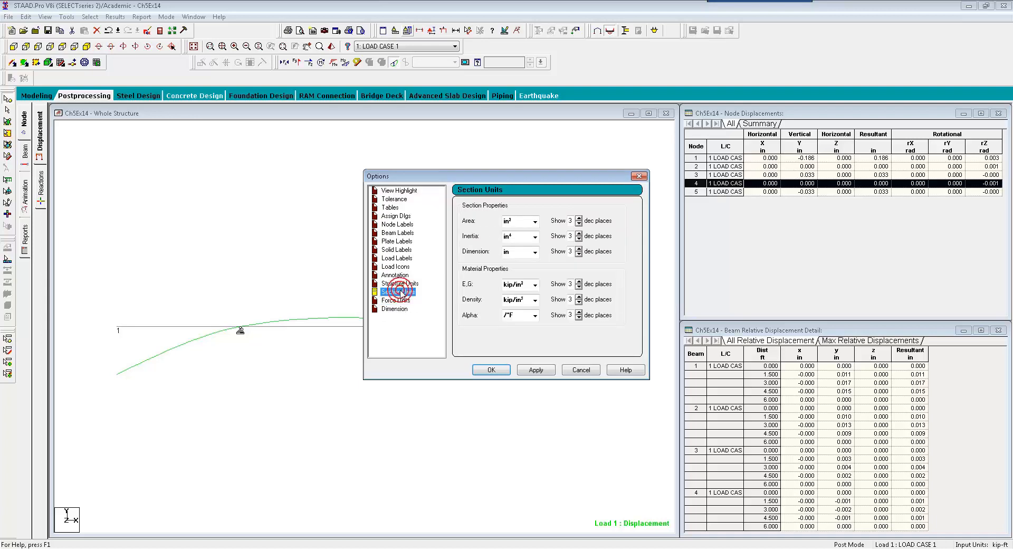
left_click(401, 284)
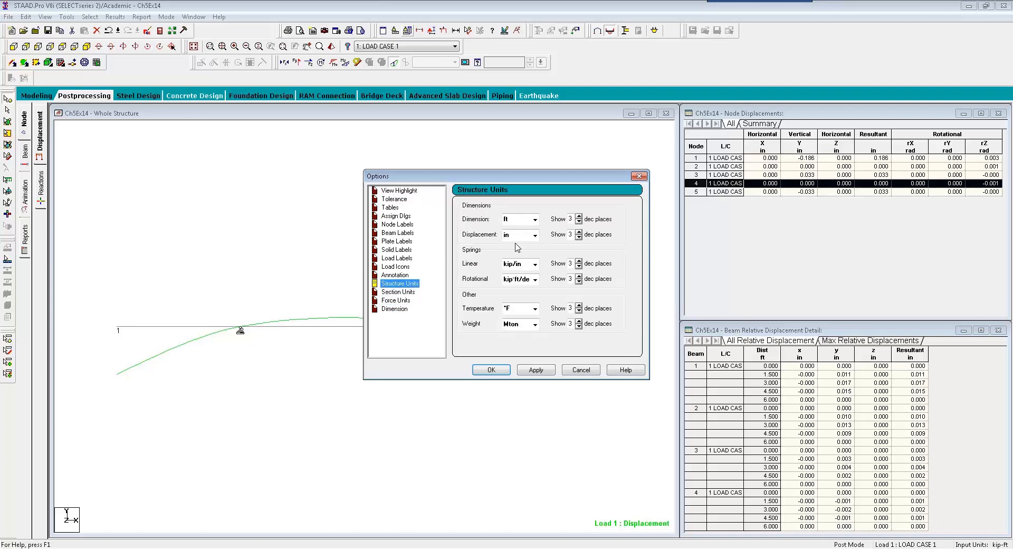
left_click(579, 232)
left_click(500, 368)
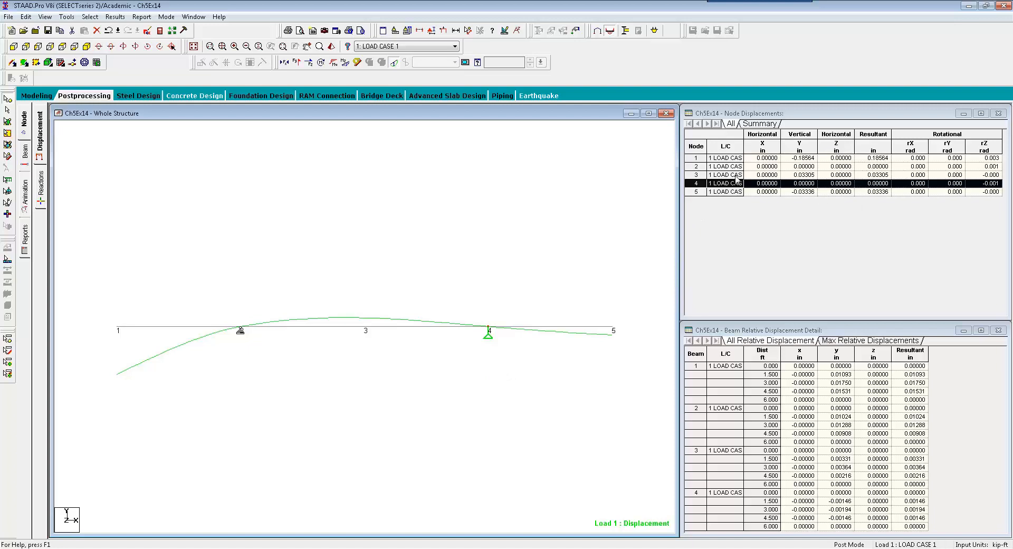
Set the rotation unit to show 5 decimal places.
left_click(407, 31)
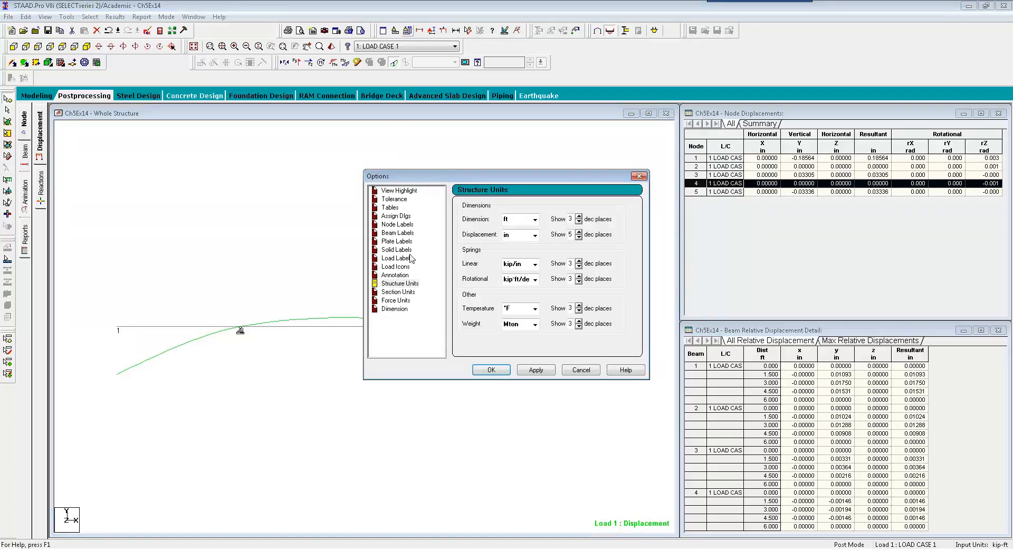
left_click(397, 301)
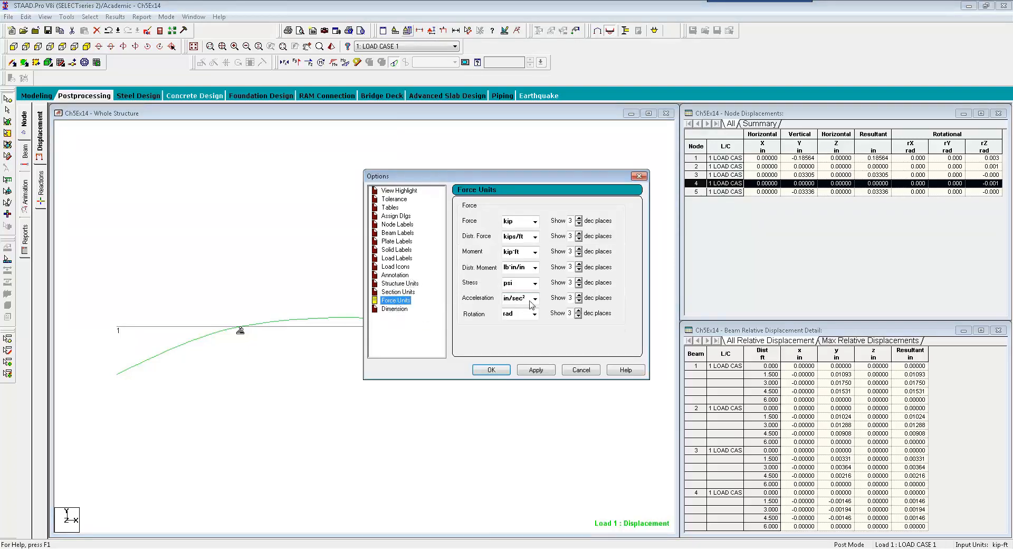
left_click(578, 310)
left_click(579, 310)
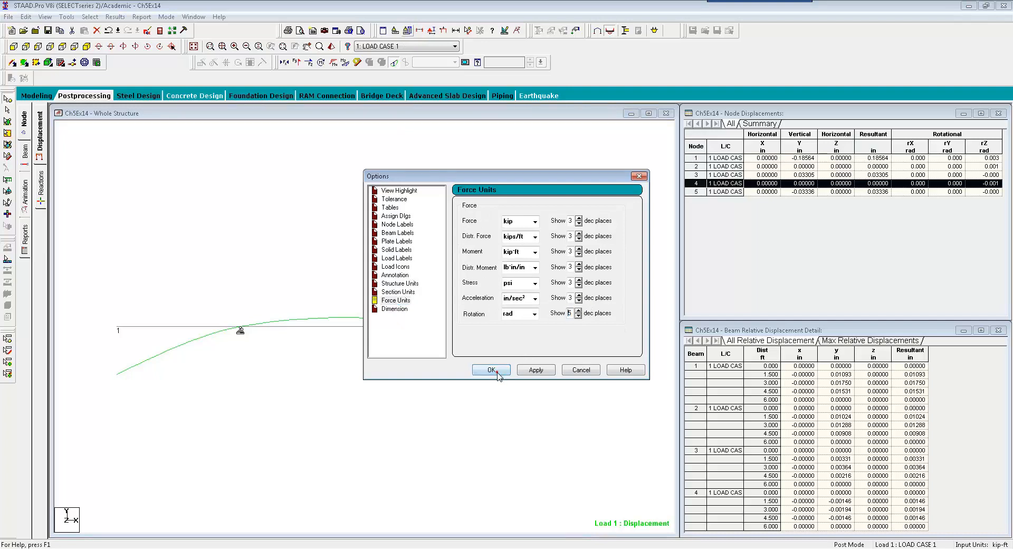
left_click(492, 369)
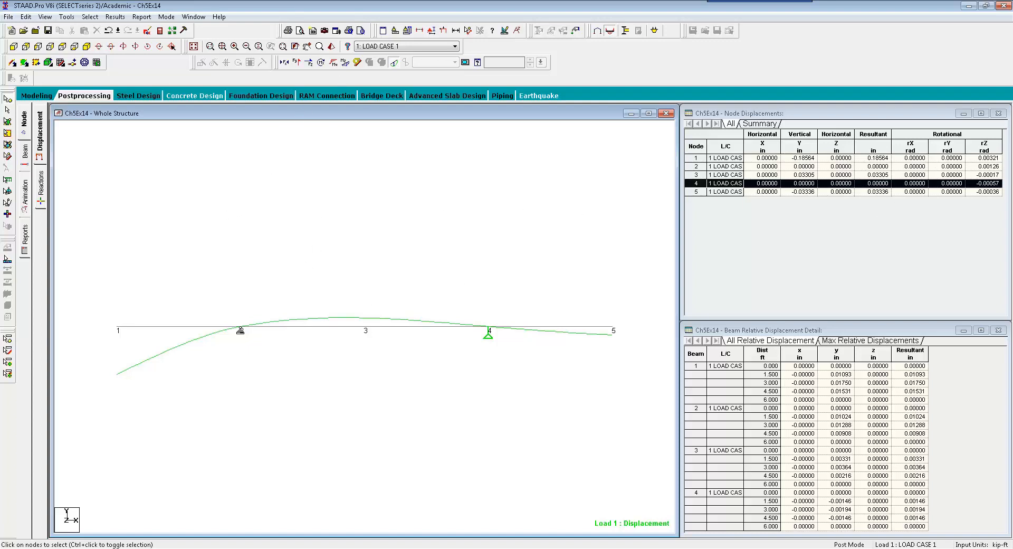
Examine the support reactions and the Bending Z moment diagram of the beam with its force tables.
left_click(41, 199)
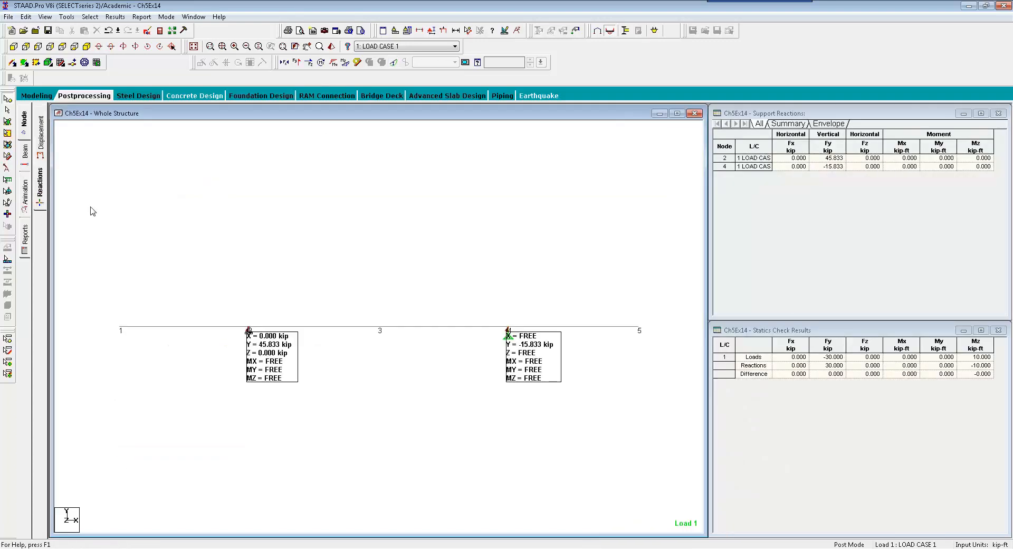
left_click(25, 160)
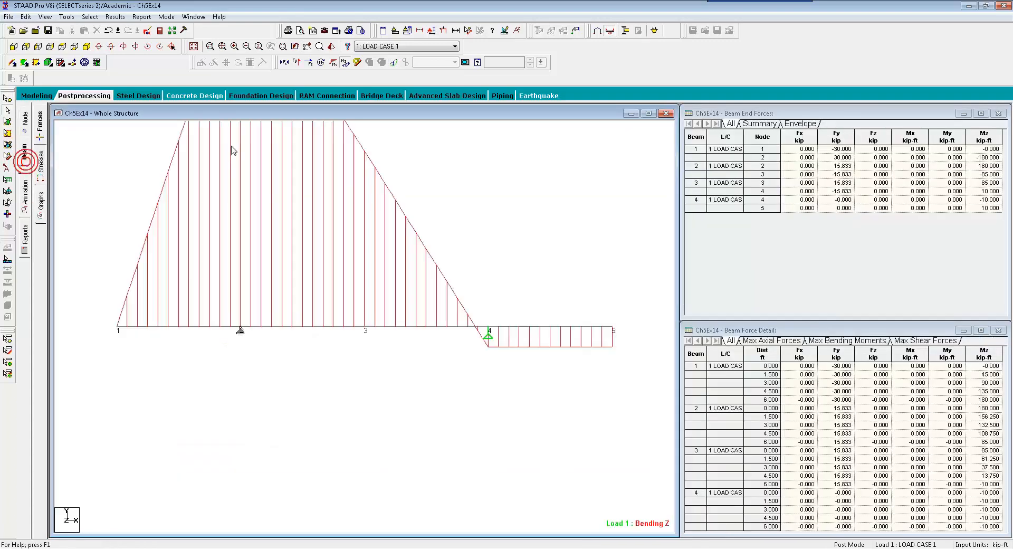
middle_click_drag(390, 326, 382, 420)
scroll(376, 420, "down", 3)
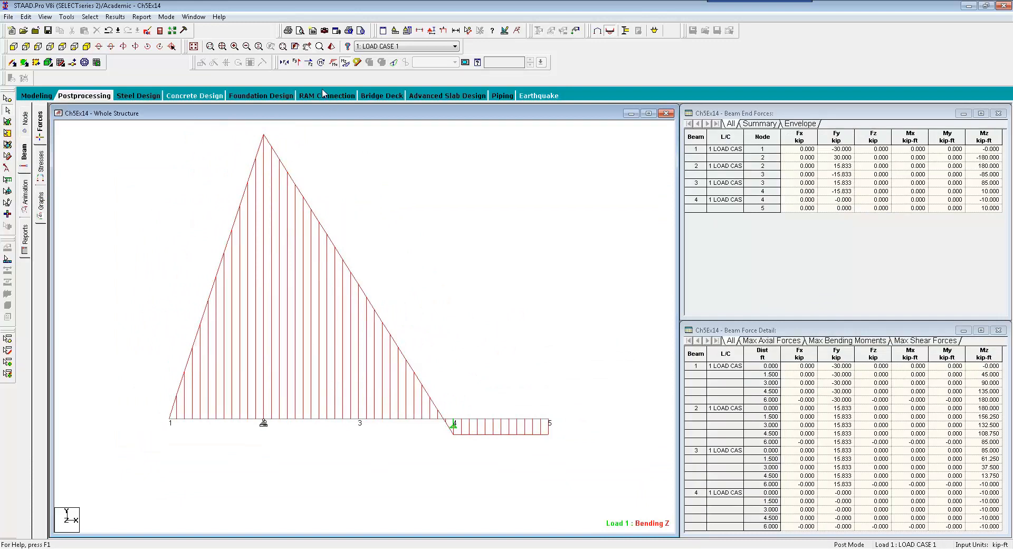
Replace the Bending Z diagram with the Shear Y diagram and show it in full.
left_click(311, 62)
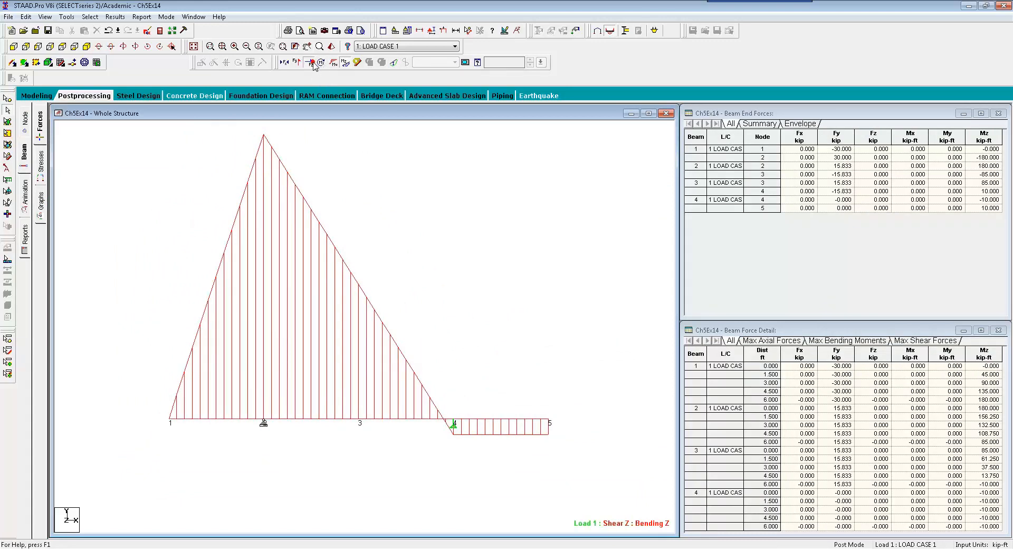
left_click(312, 62)
left_click(297, 62)
left_click(345, 62)
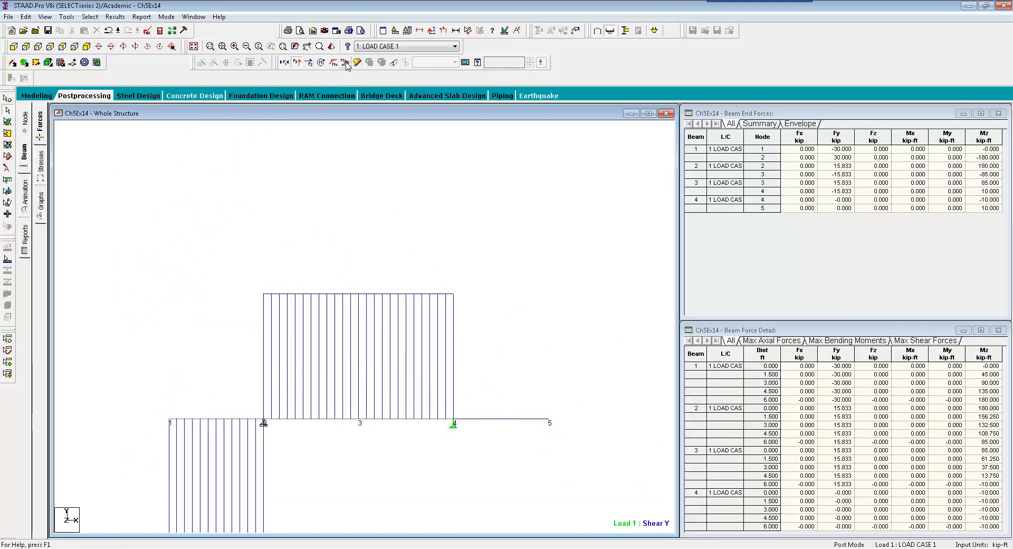
middle_click_drag(359, 163, 337, 154)
scroll(329, 161, "down", 1)
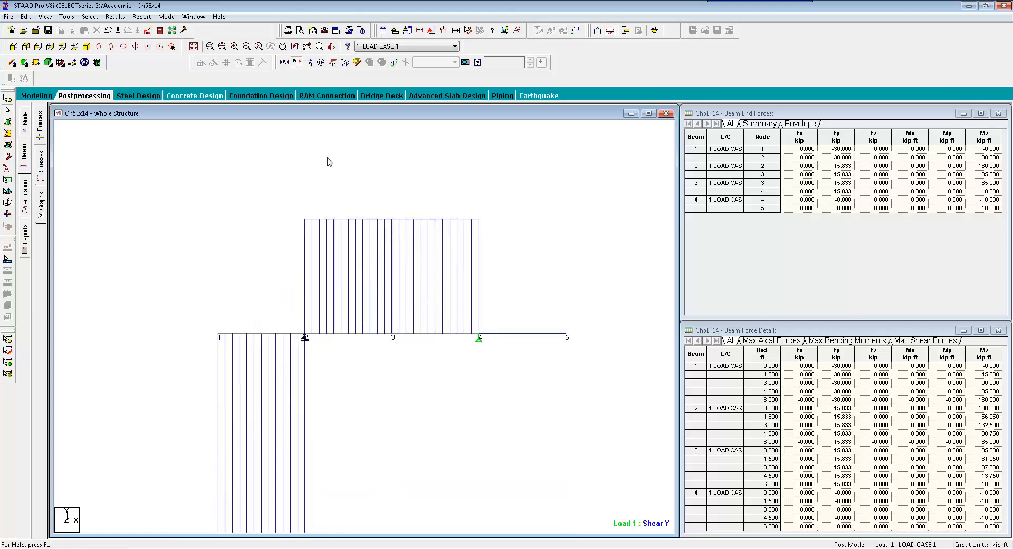
scroll(308, 169, "down", 3)
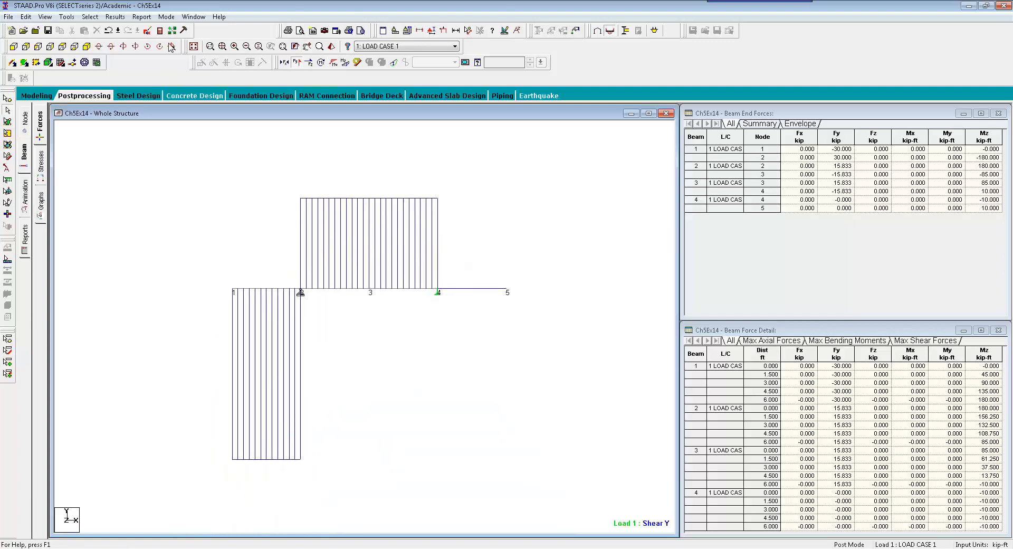
Select the end values of bending and shear for the beam results annotation.
left_click(115, 16)
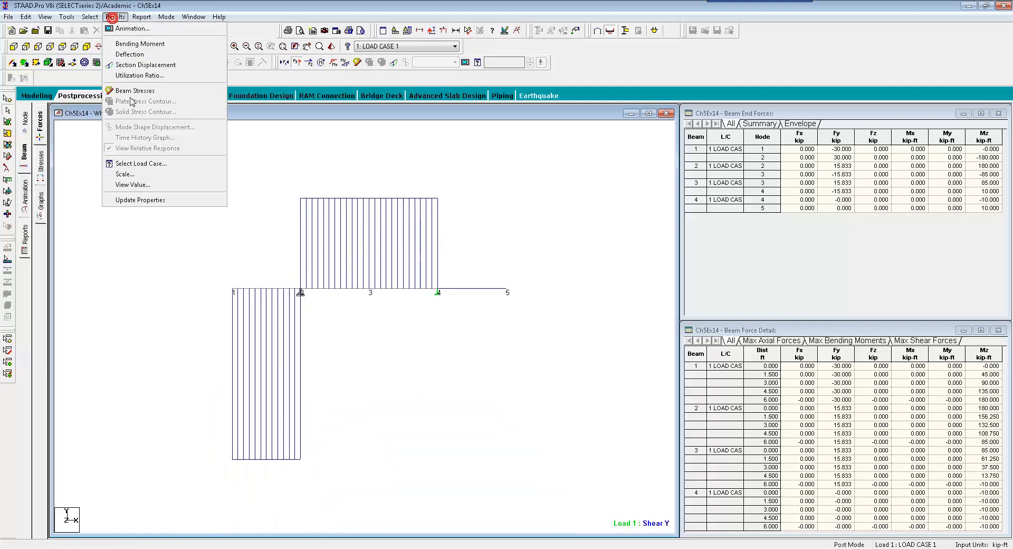
left_click(140, 185)
left_click(467, 196)
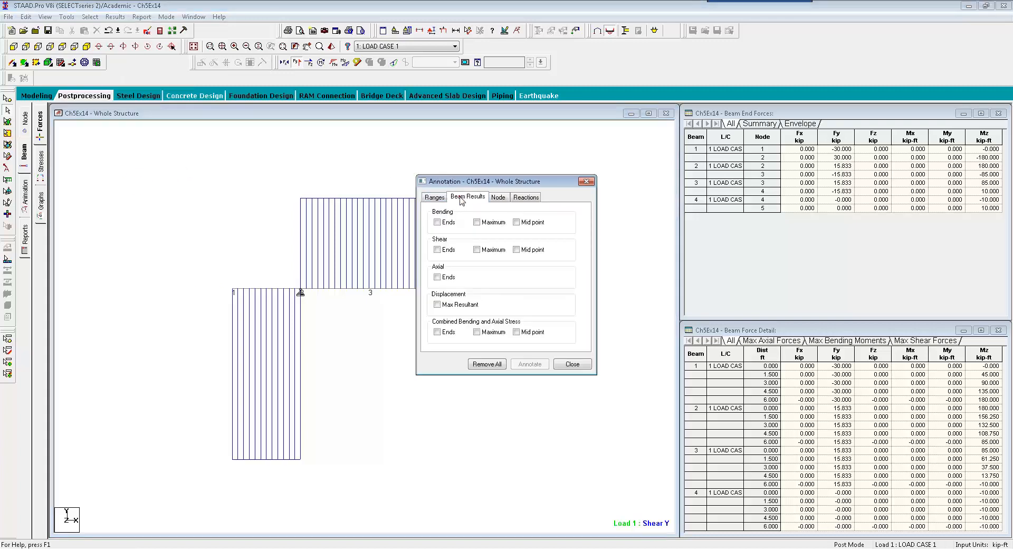
left_click(437, 222)
left_click(437, 249)
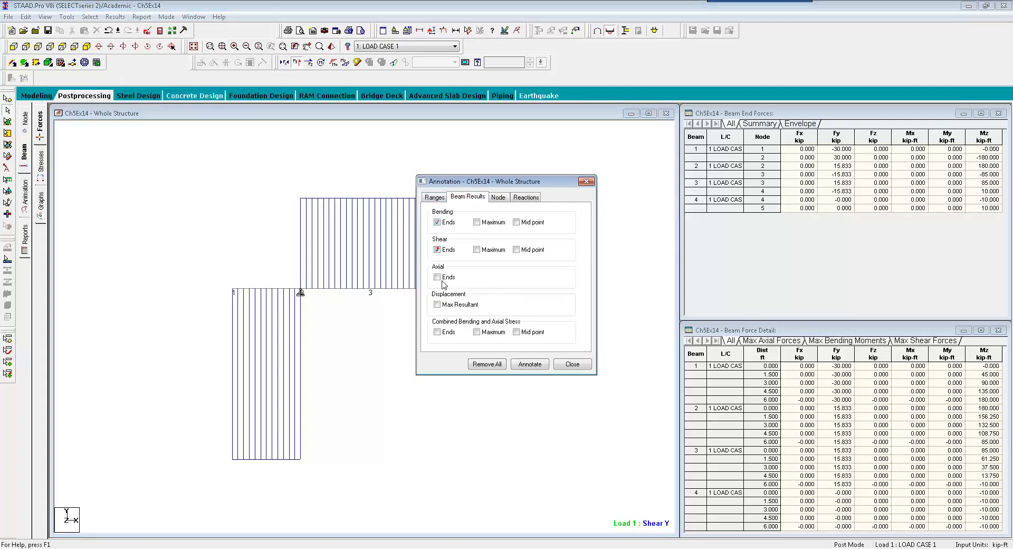
Include the Global Y nodal displacement in the annotation selection and annotate the Shear Y diagram.
left_click(504, 200)
left_click(601, 302)
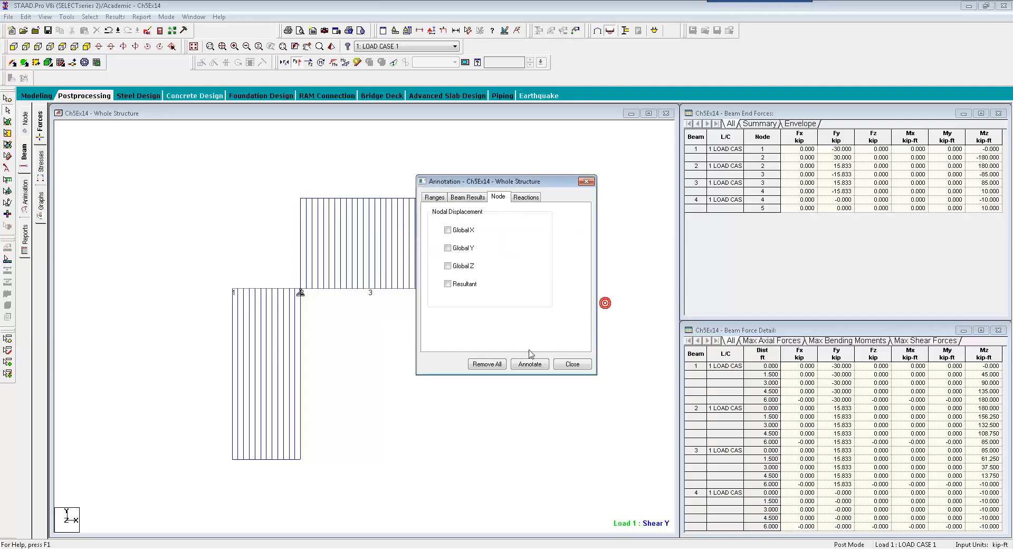
left_click(462, 251)
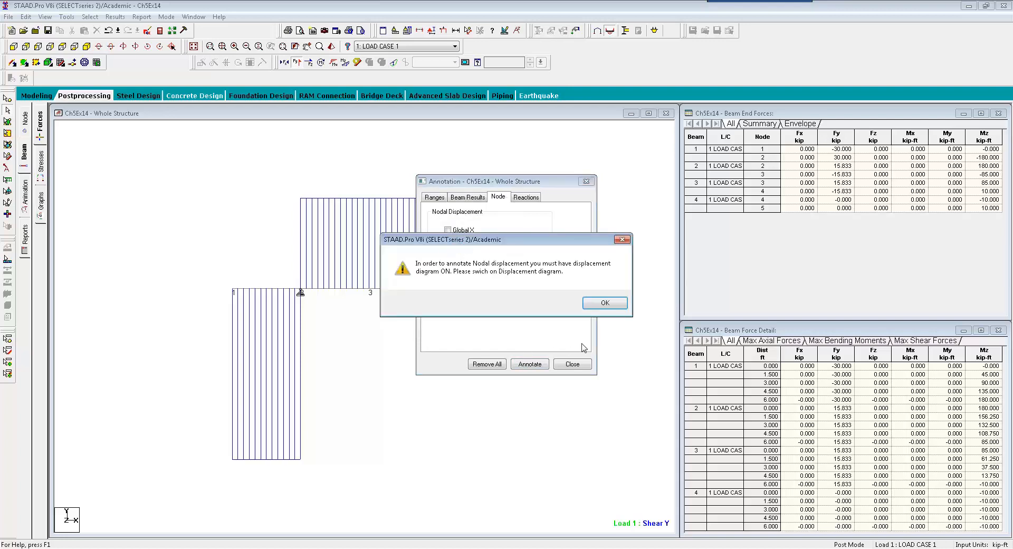
left_click(601, 308)
left_click(529, 364)
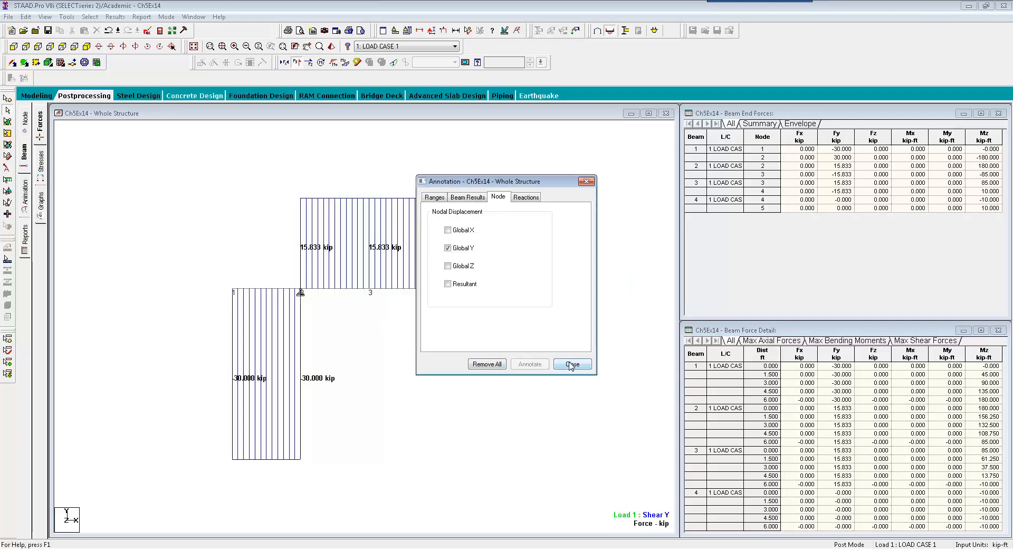
left_click(573, 364)
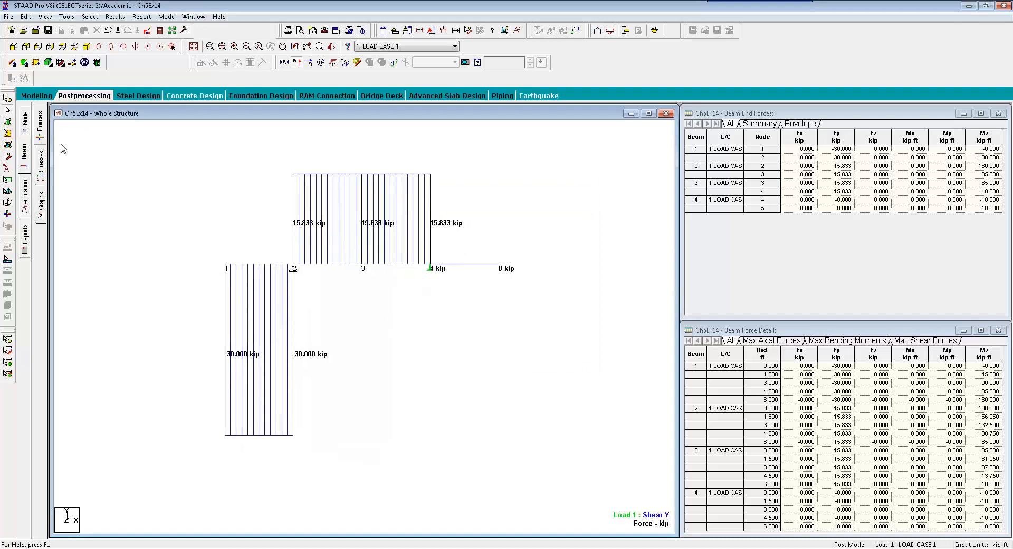
Bring back the beam's Bending Z moment diagram, and switch to the node displacement results.
left_click(26, 161)
middle_click_drag(241, 339, 231, 371)
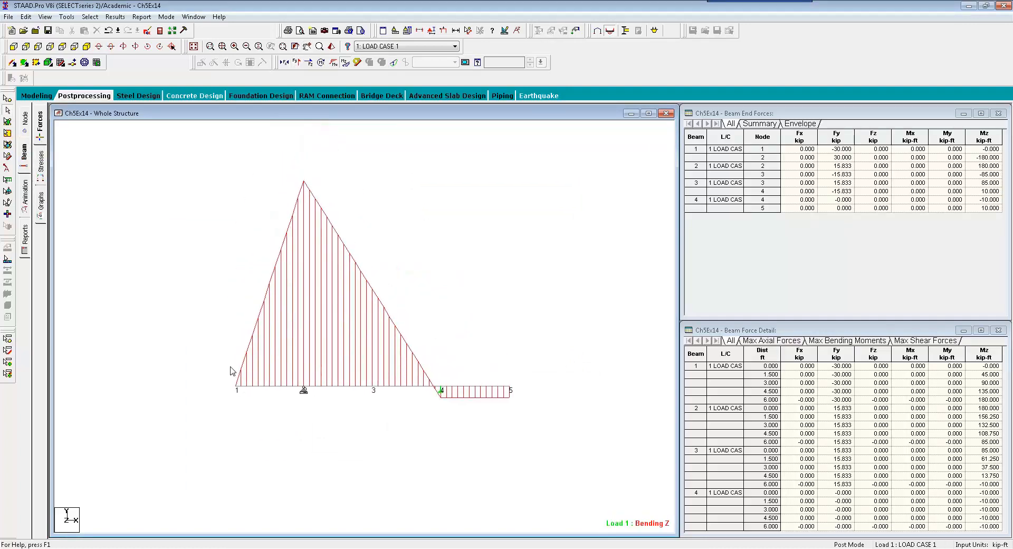
left_click(28, 133)
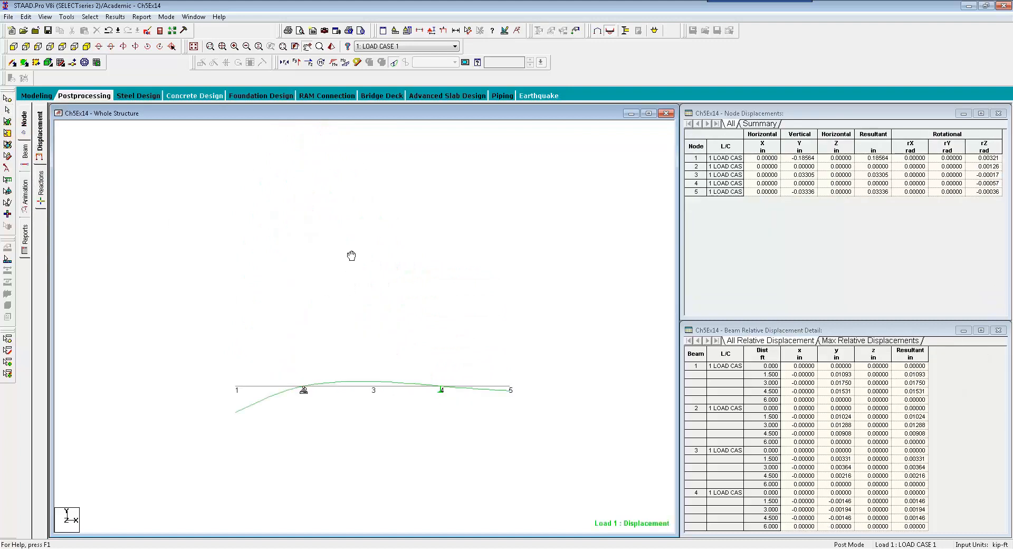
Annotate the deflected shape with the Global Y nodal displacements.
left_click(115, 16)
left_click(132, 184)
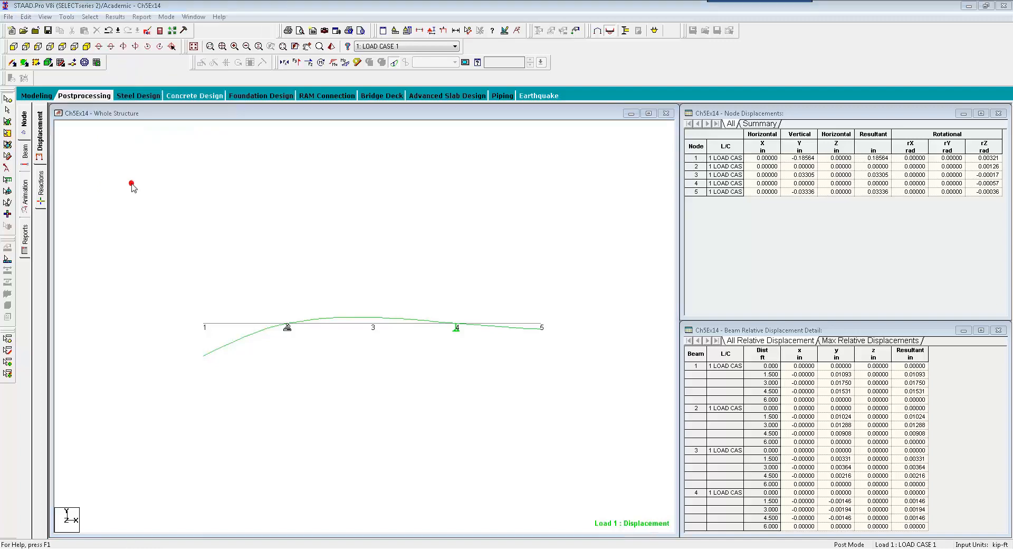
left_click(496, 196)
left_click(448, 248)
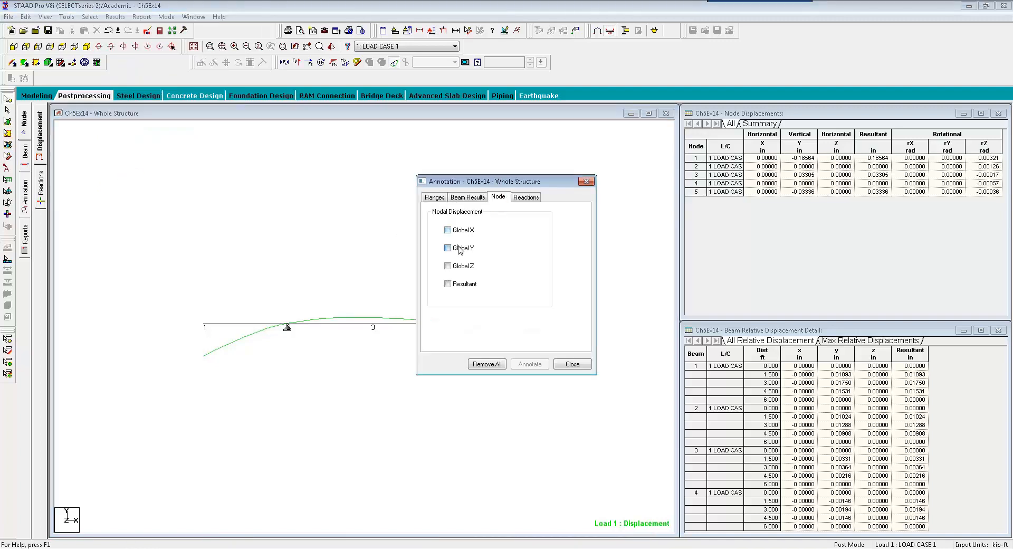
left_click(525, 365)
left_click(572, 364)
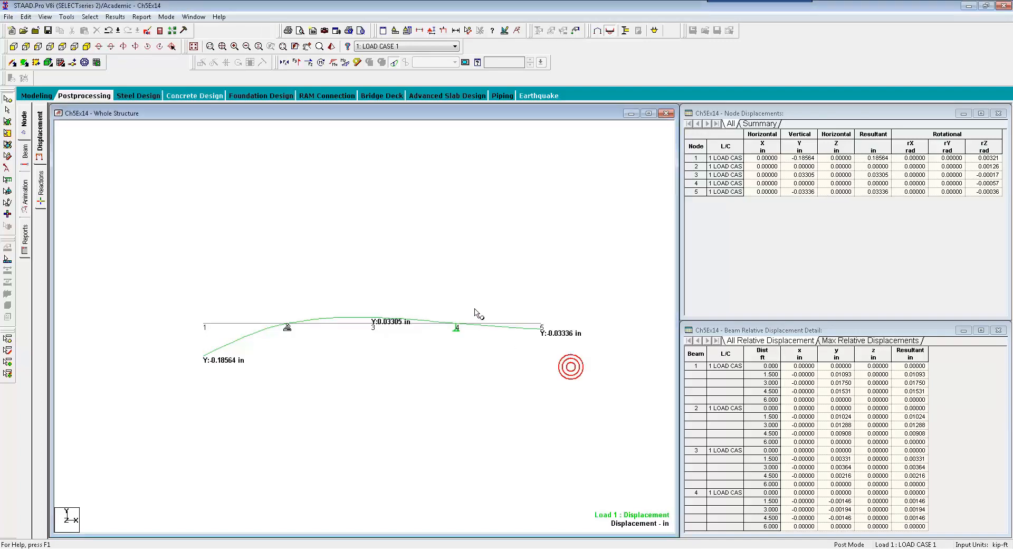